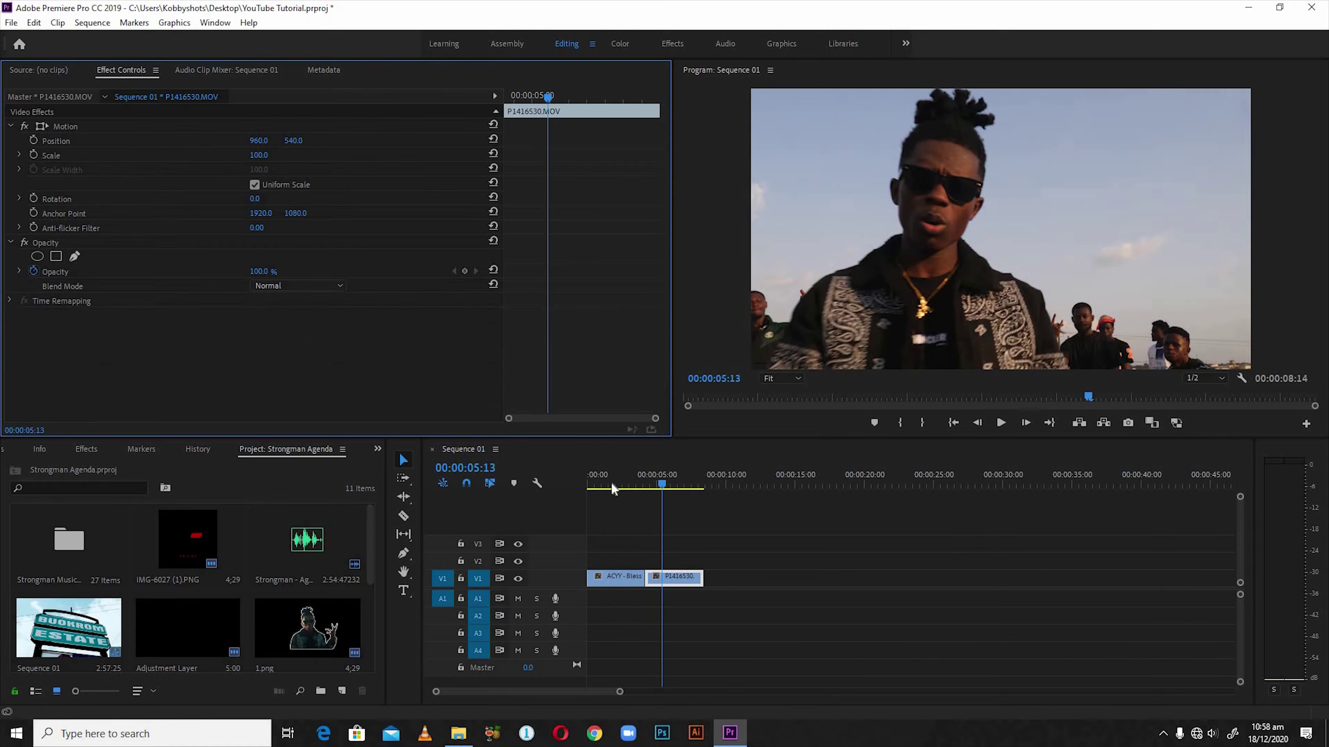
# - Create a 1920 × 1080, 30 fps adjustment layer and place it on track V2 over both clips
pyautogui.click(617, 580)
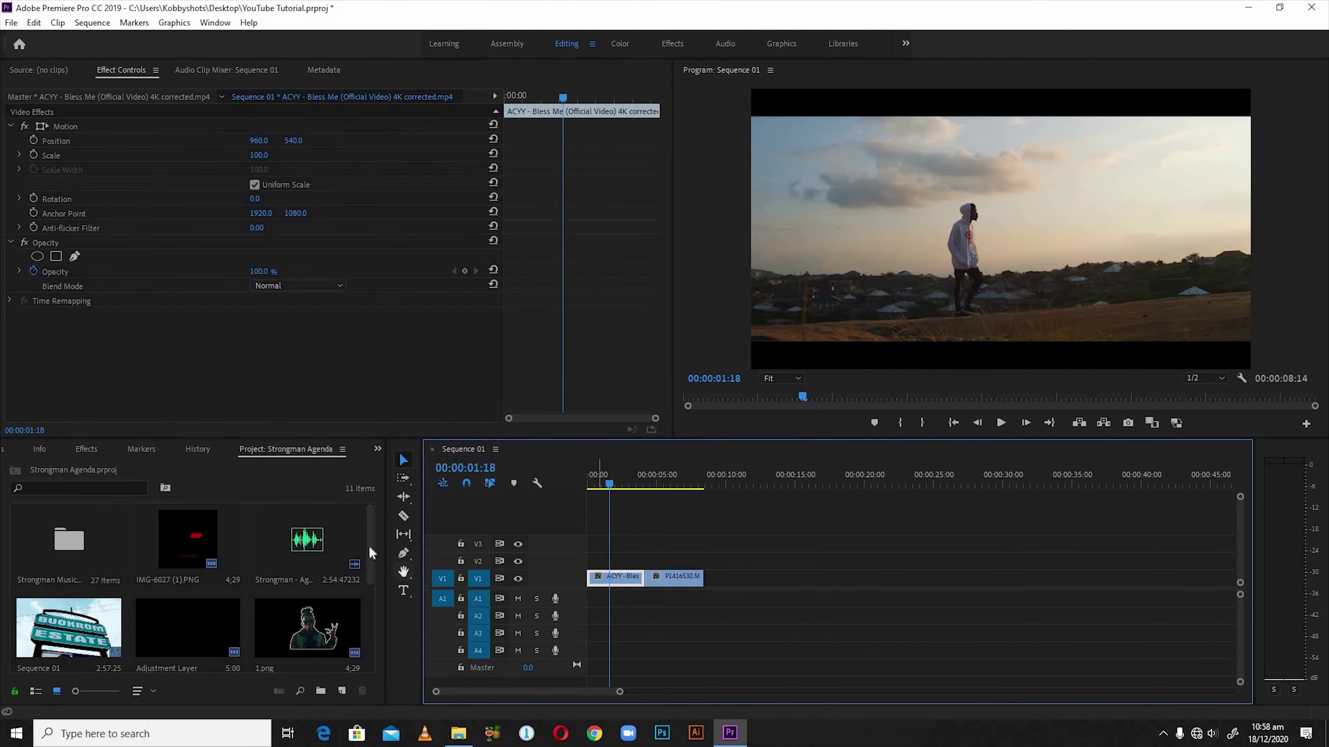
pyautogui.scroll(-3, 340, 635)
pyautogui.click(341, 691)
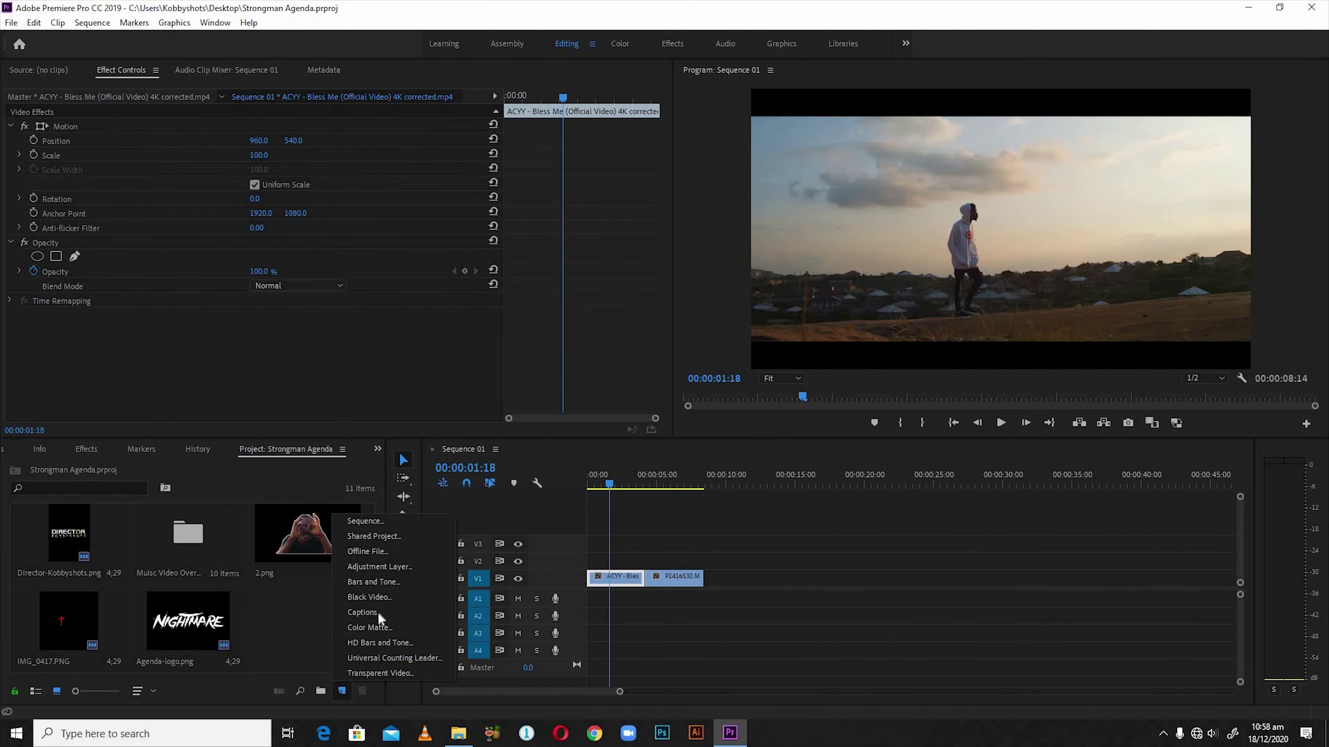
pyautogui.click(380, 567)
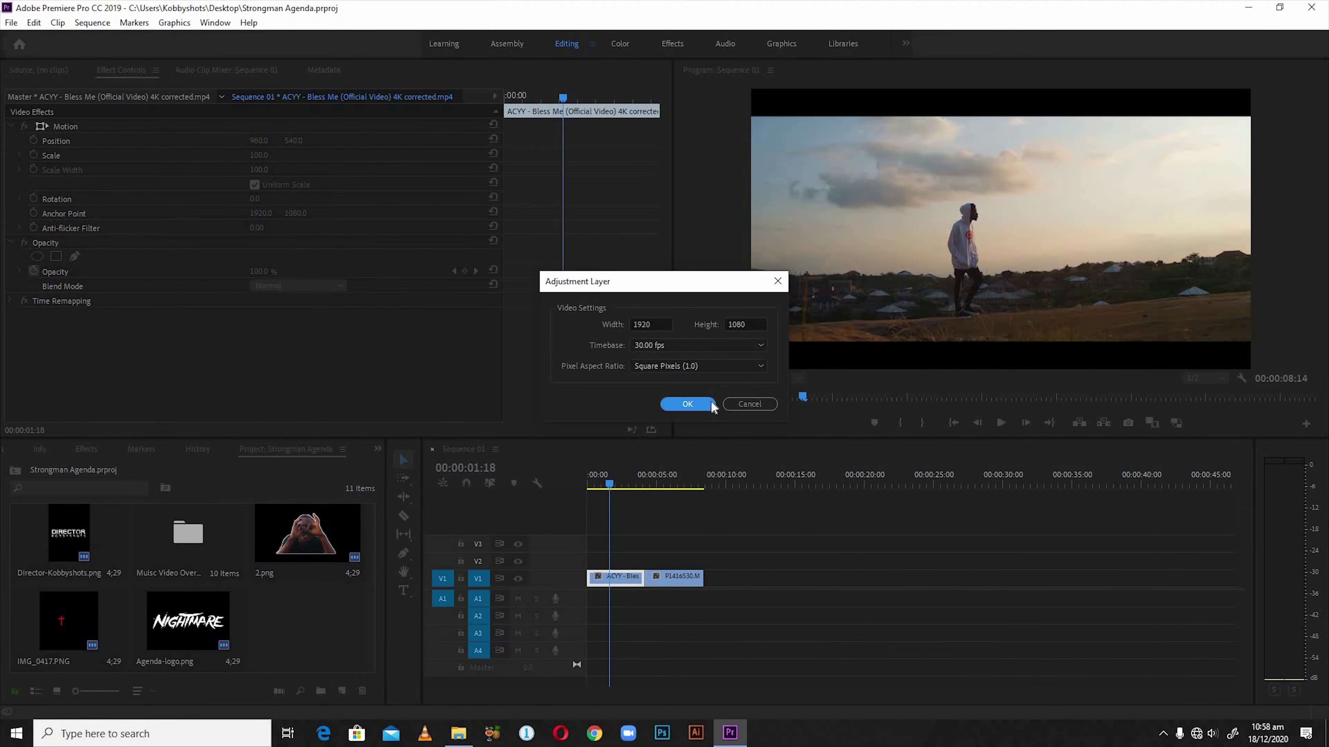
pyautogui.press('Return')
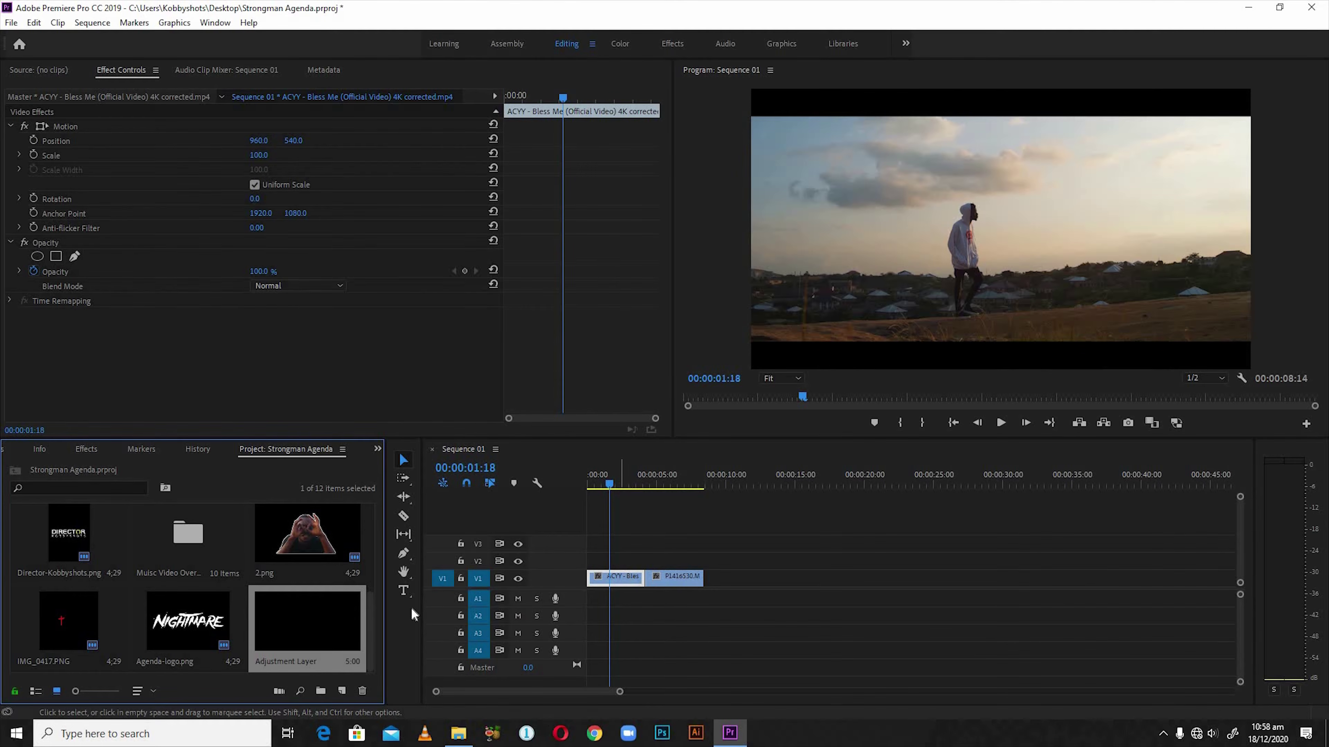
pyautogui.moveTo(354, 630); pyautogui.dragTo(704, 555)
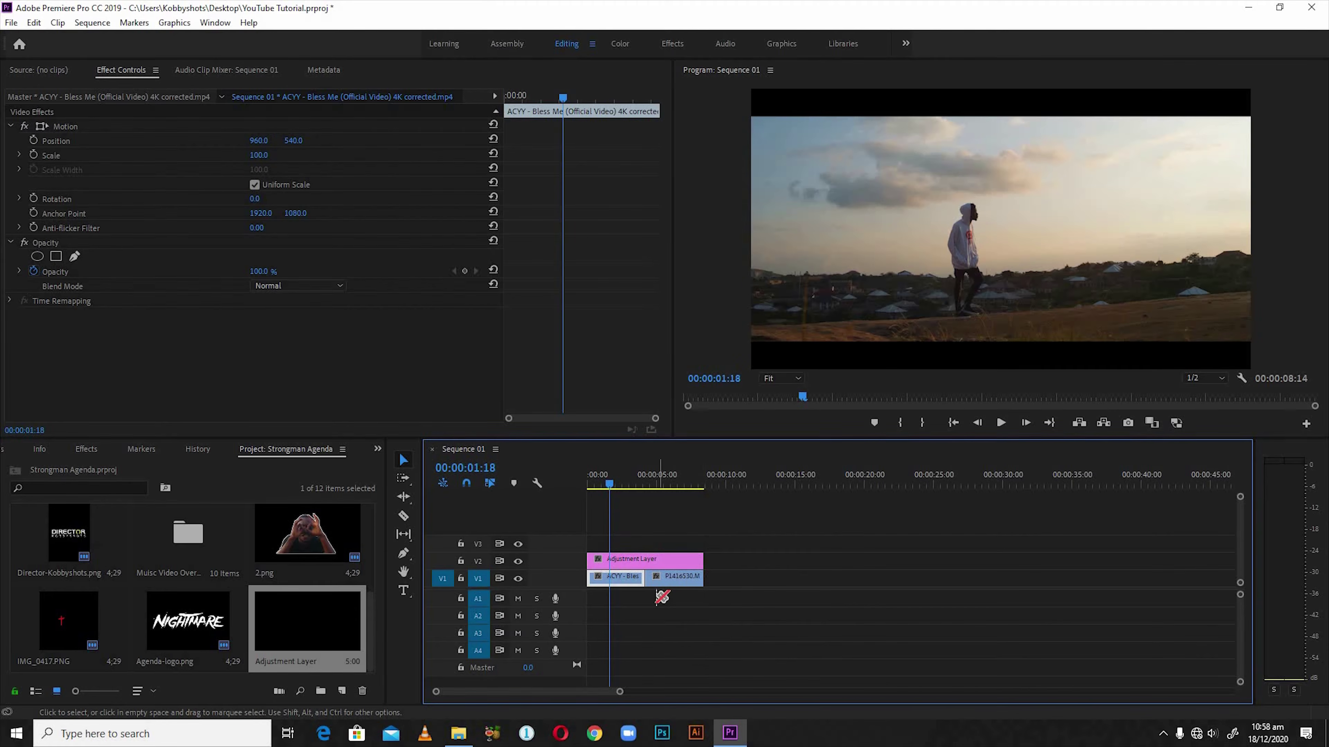
# - Split the adjustment layer at the cut between the clips and shift the second clip with its layer, leaving a gap
pyautogui.press('c')
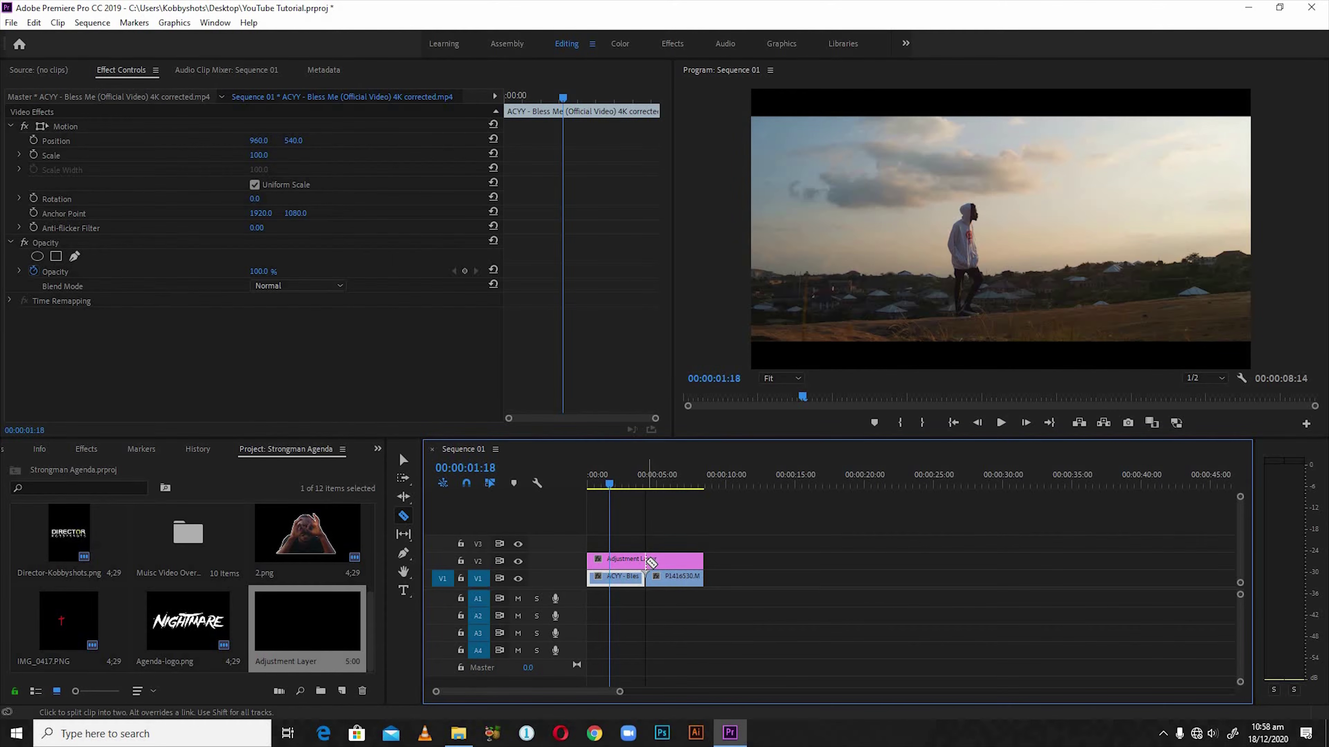
pyautogui.click(650, 561)
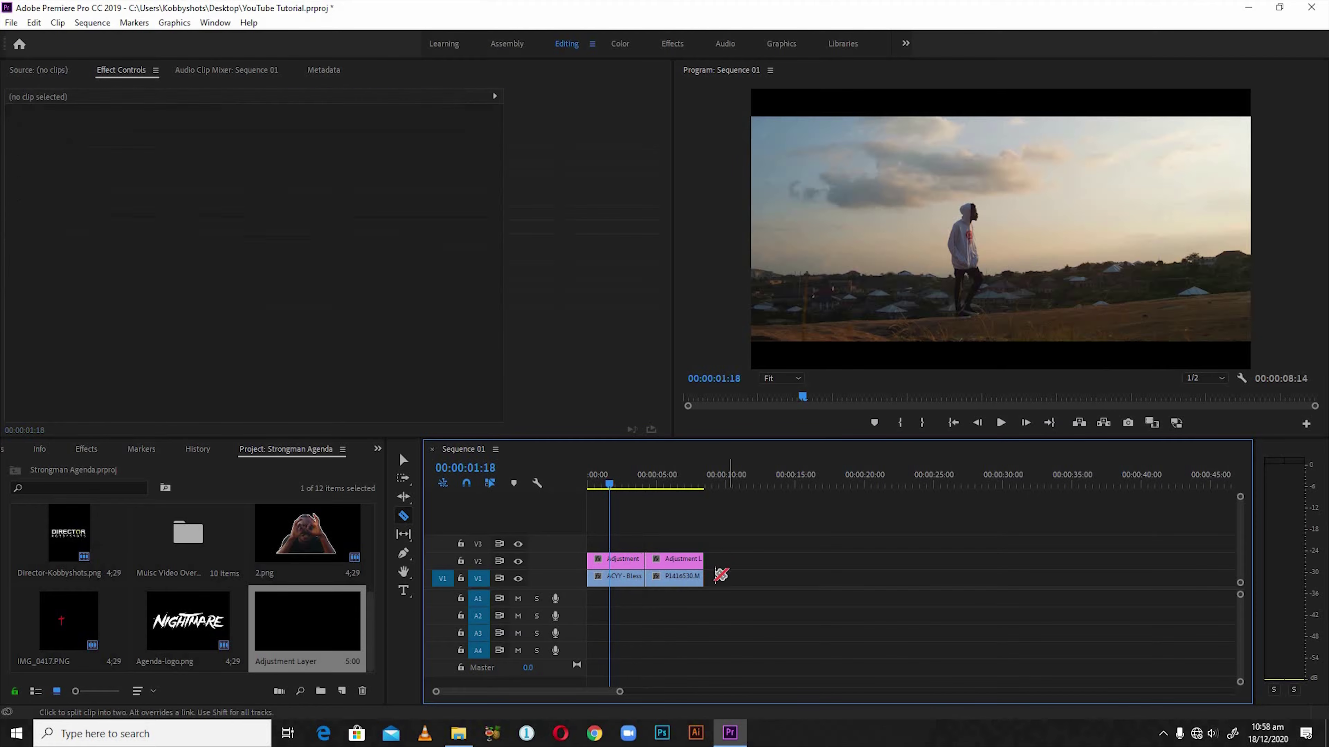
pyautogui.press('v')
pyautogui.moveTo(670, 527); pyautogui.dragTo(696, 566)
pyautogui.click(684, 484)
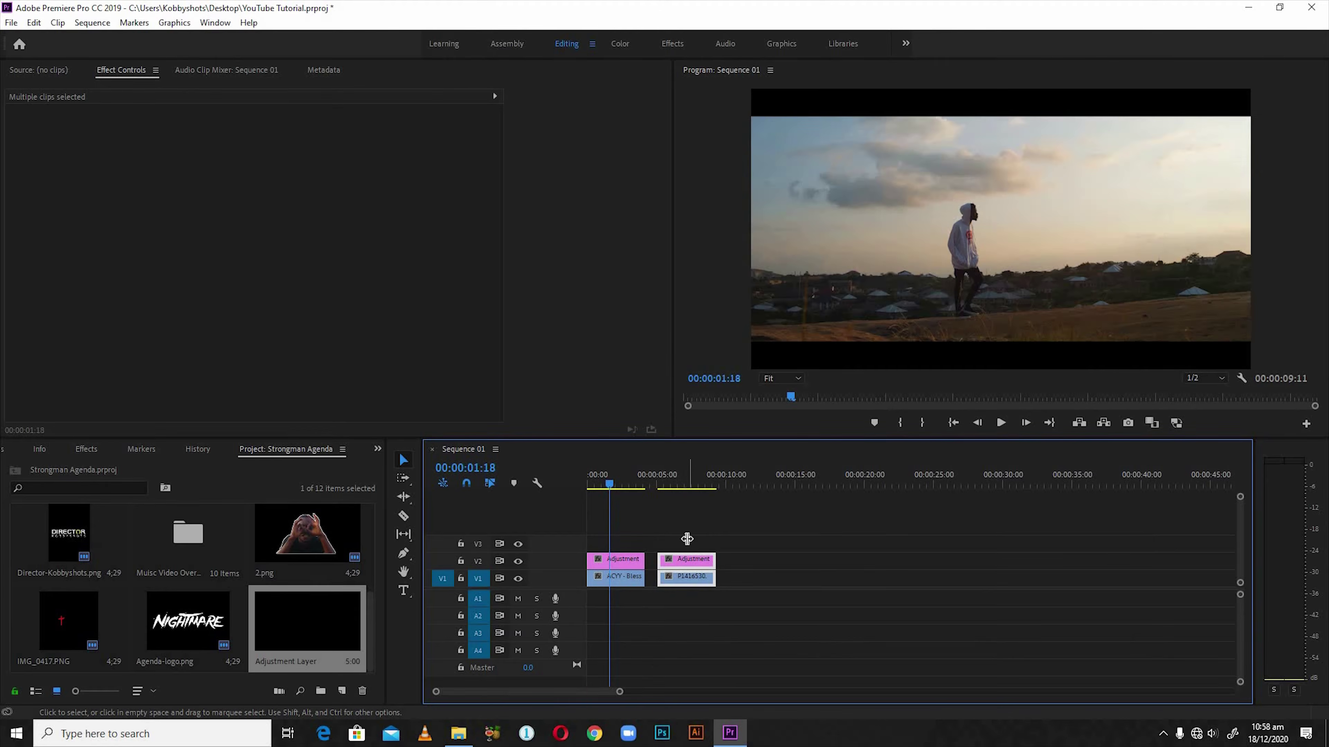
# - In the color grading workspace, cool the first adjustment layer by setting its Basic Correction temperature to about -18.9
pyautogui.moveTo(675, 481); pyautogui.dragTo(607, 483)
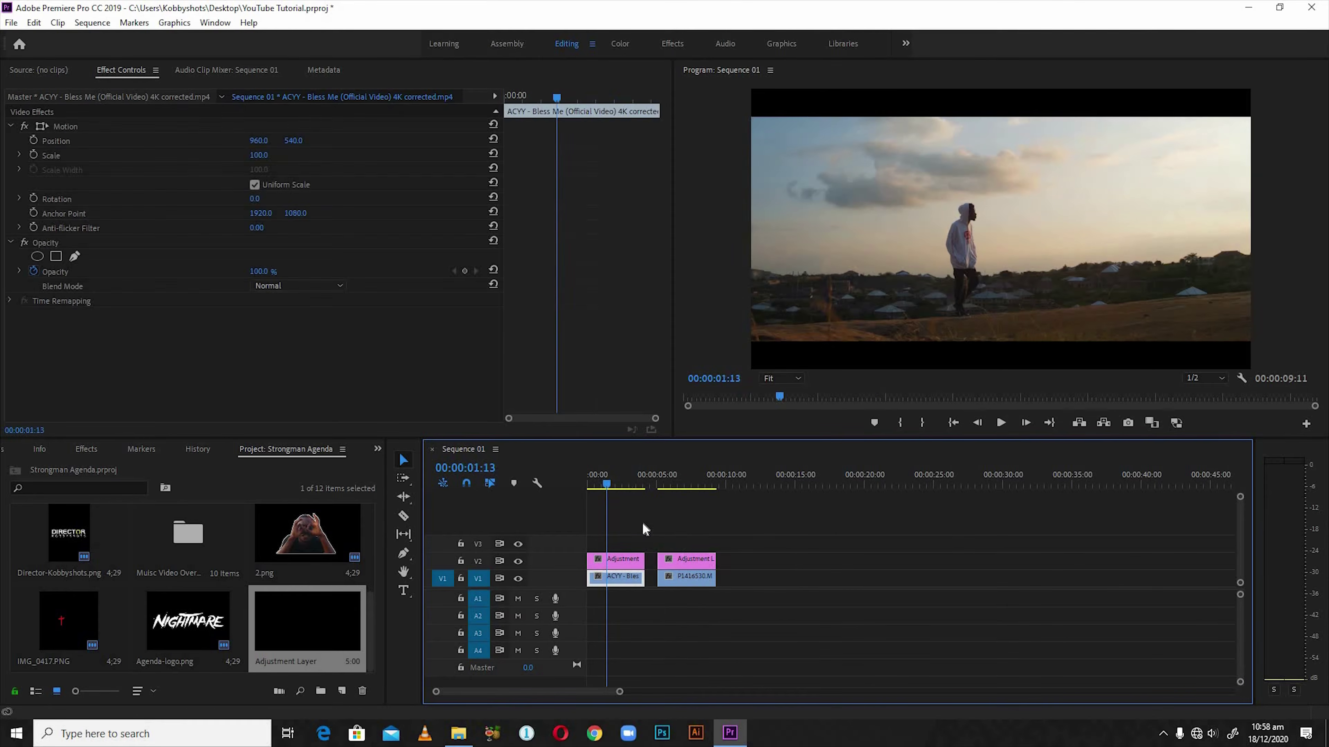
pyautogui.click(632, 563)
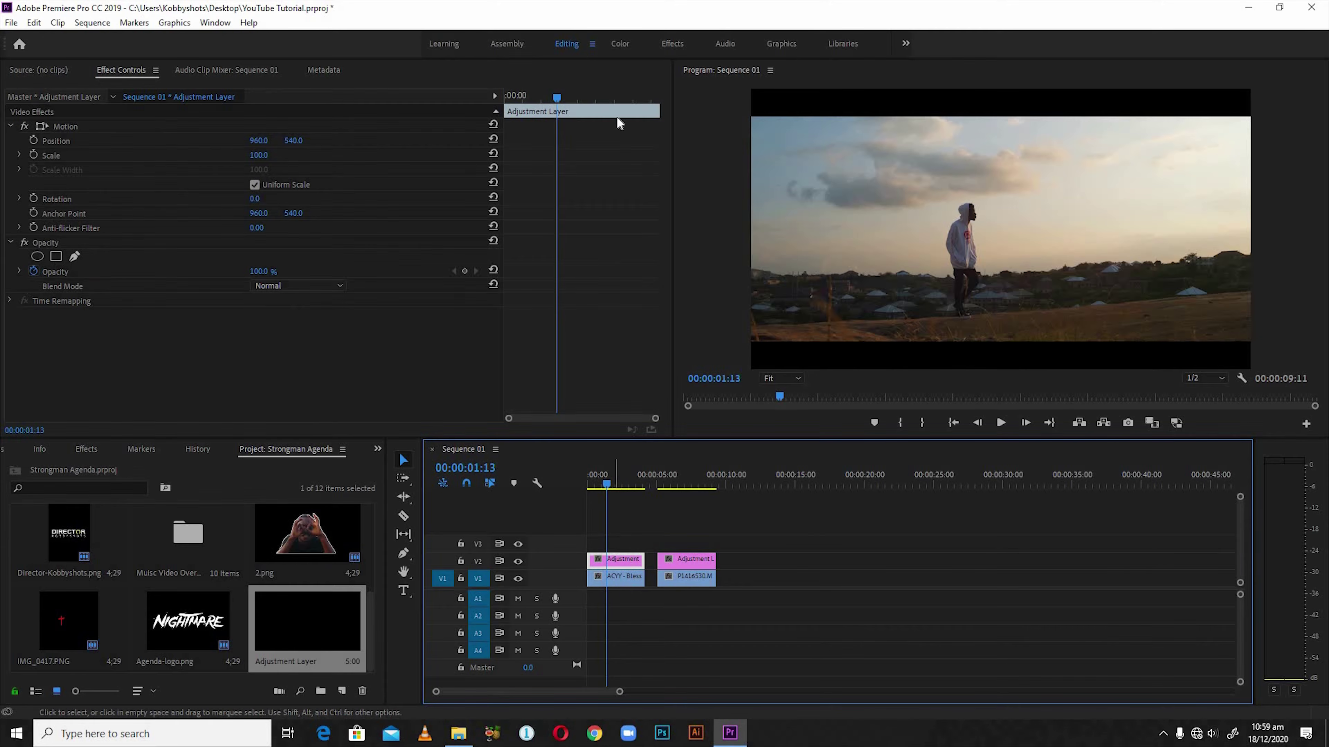
pyautogui.click(619, 45)
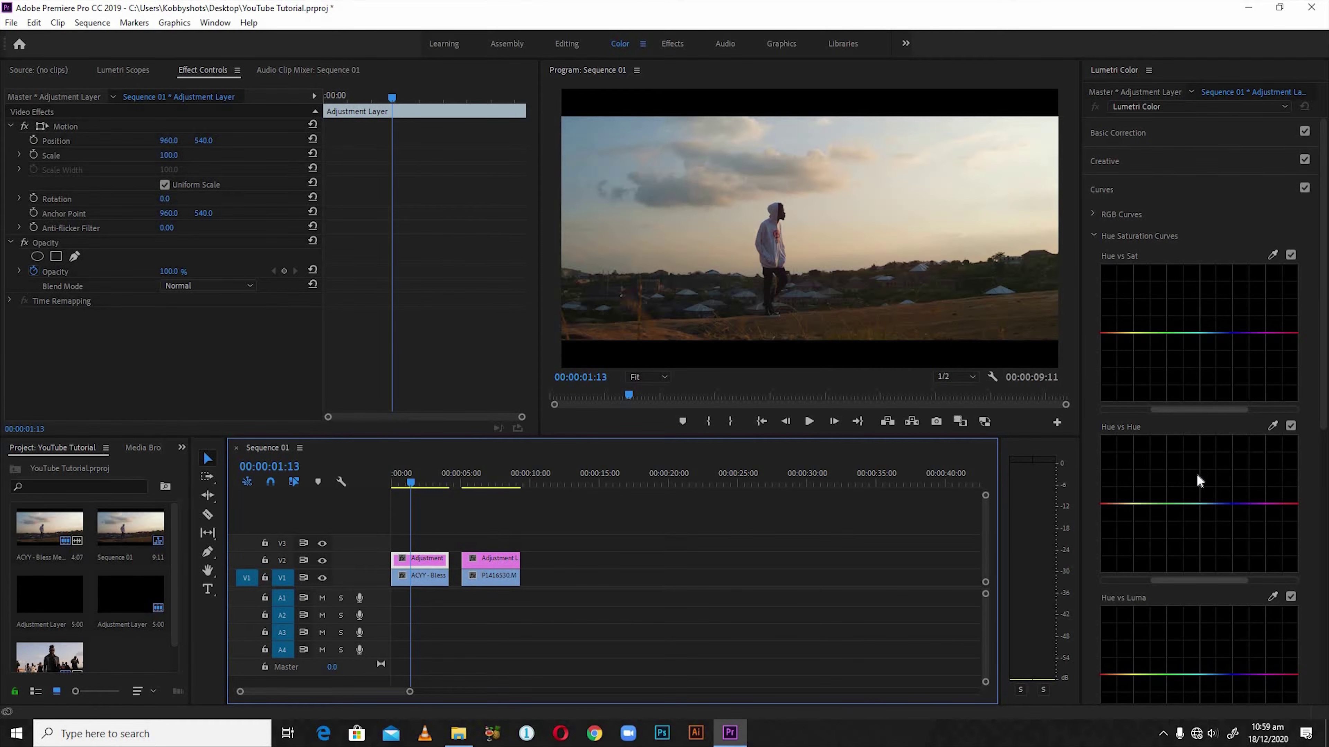
pyautogui.click(1093, 236)
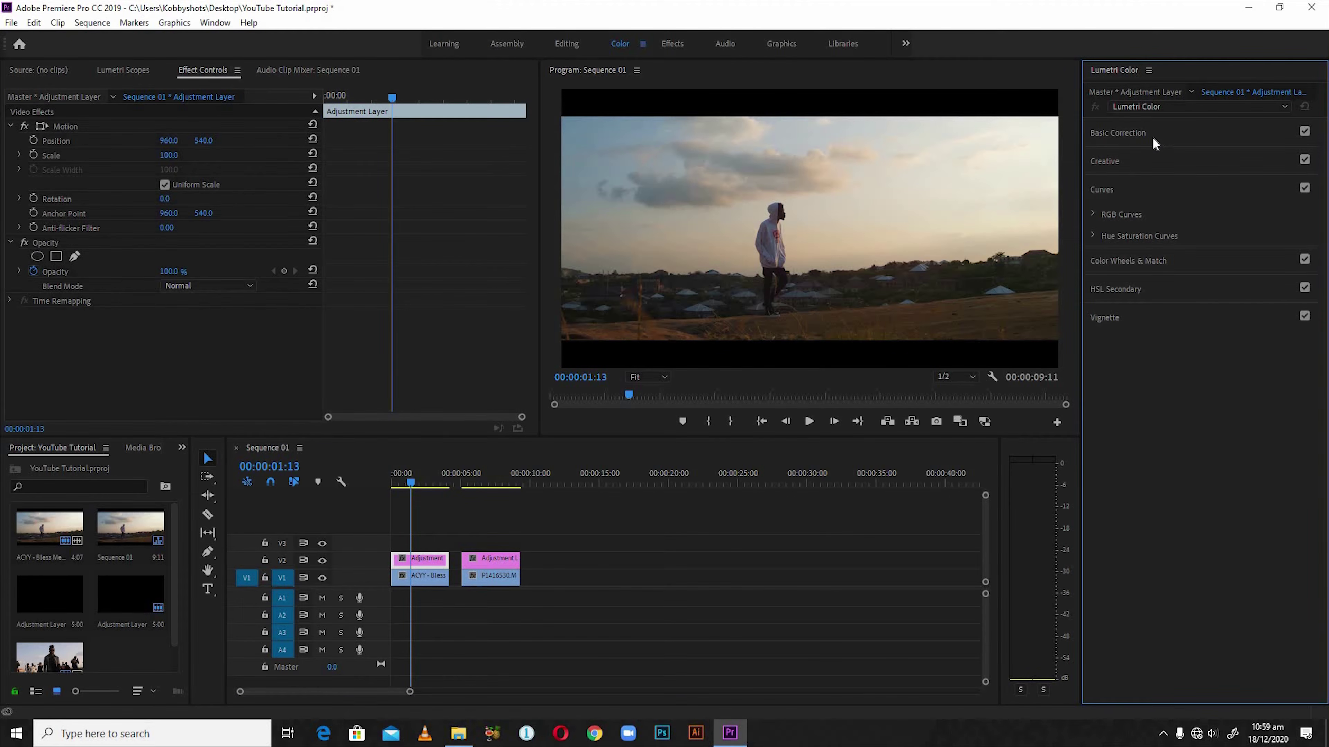
pyautogui.click(1146, 136)
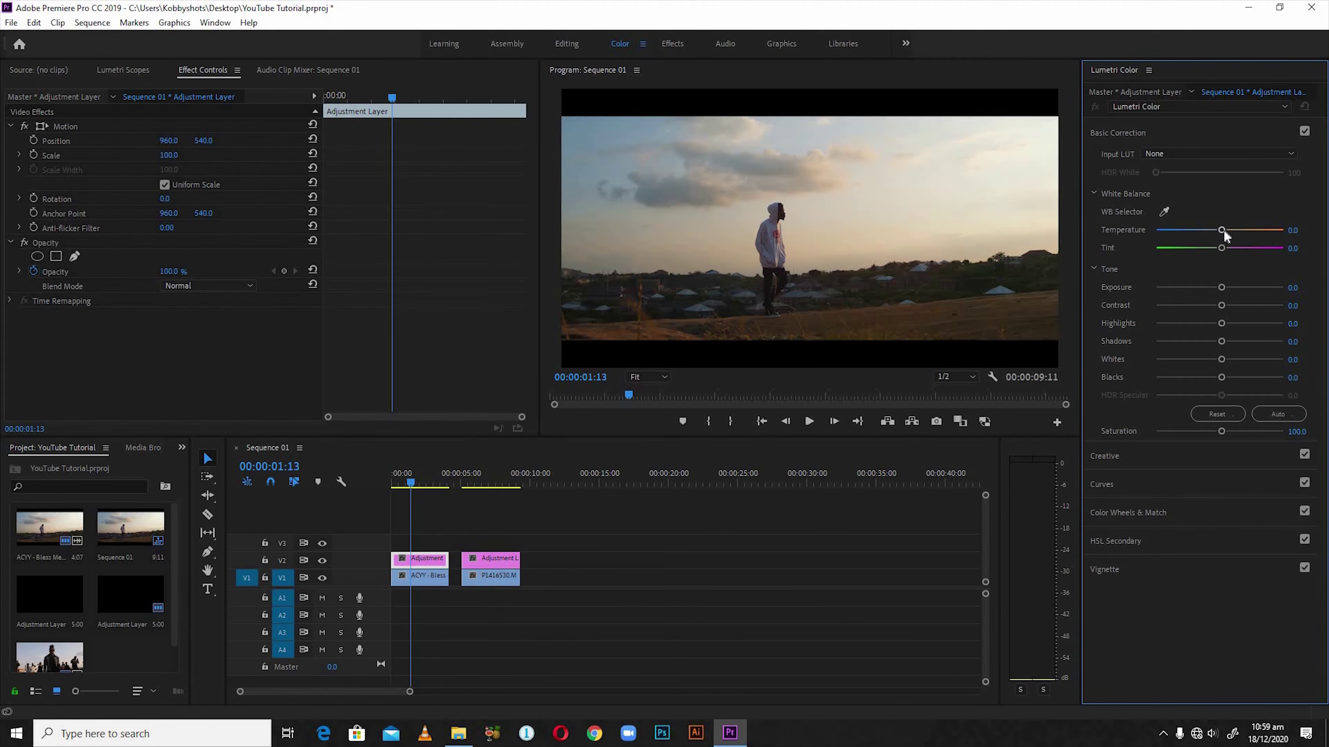
pyautogui.moveTo(1214, 231); pyautogui.dragTo(1209, 232)
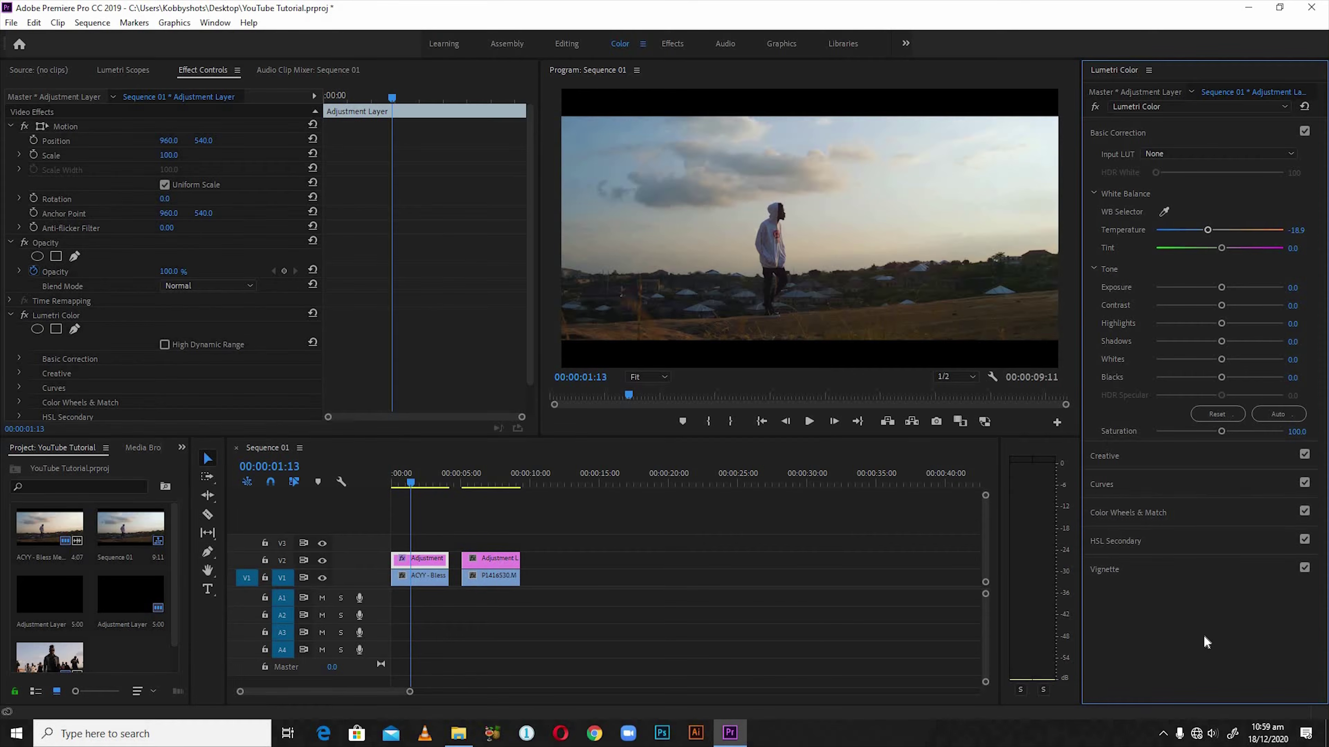
# - Shift the Creative Highlight Tint slightly toward blue and compare the image with track V2 hidden and shown
pyautogui.click(1149, 464)
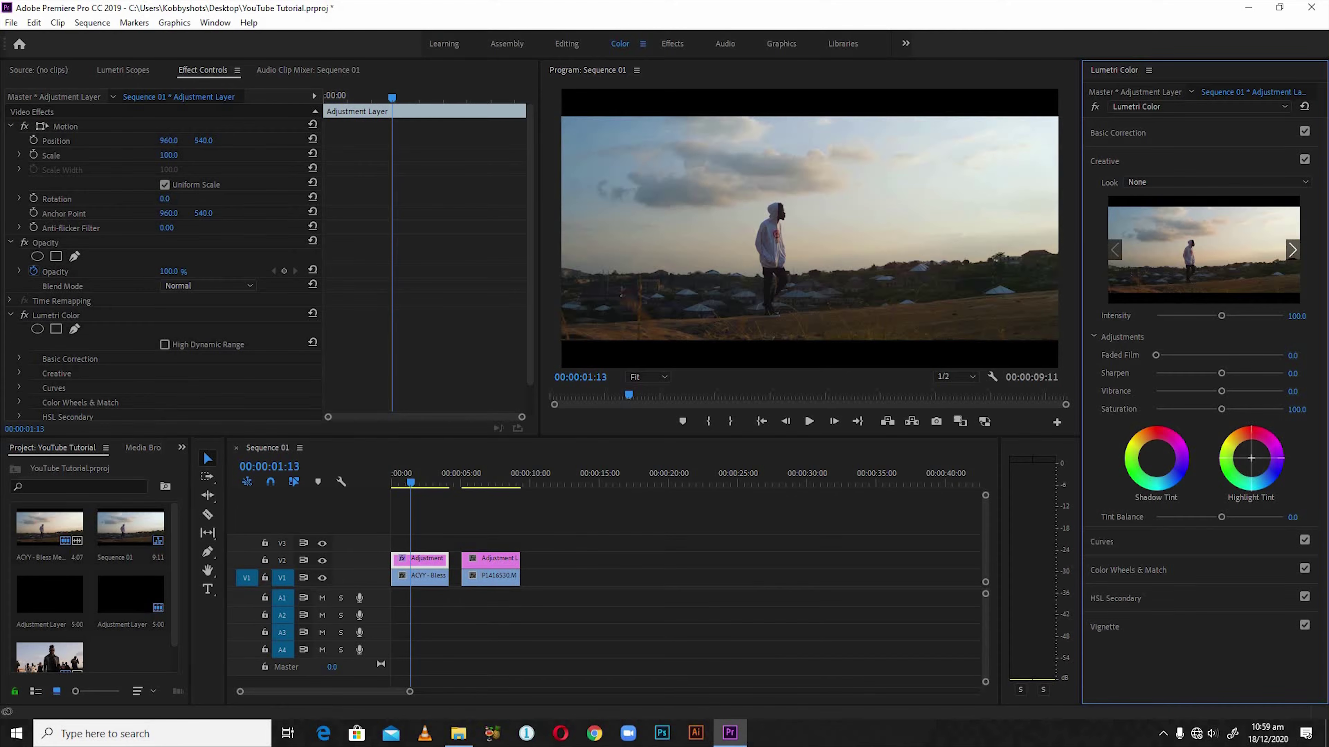
pyautogui.click(1251, 458)
pyautogui.moveTo(1252, 458); pyautogui.dragTo(1257, 464)
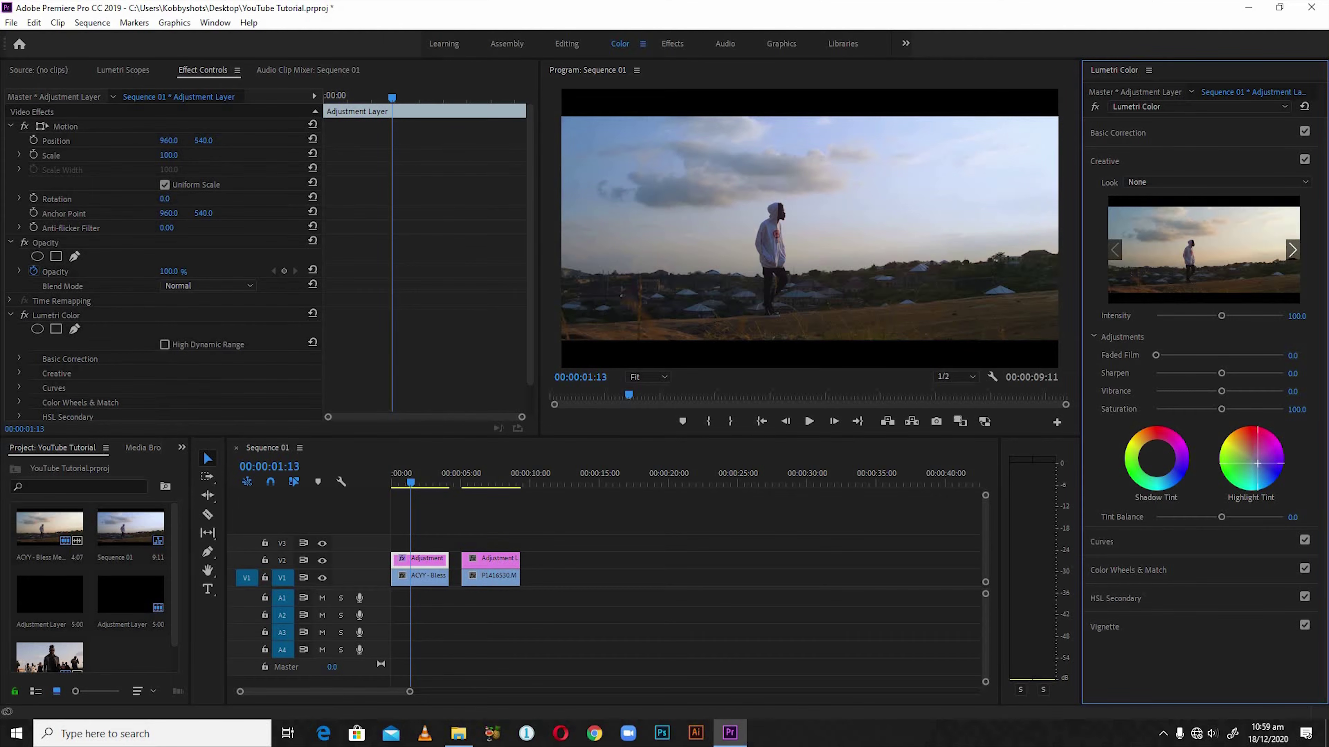
pyautogui.moveTo(1257, 464); pyautogui.dragTo(1258, 465)
pyautogui.click(322, 560)
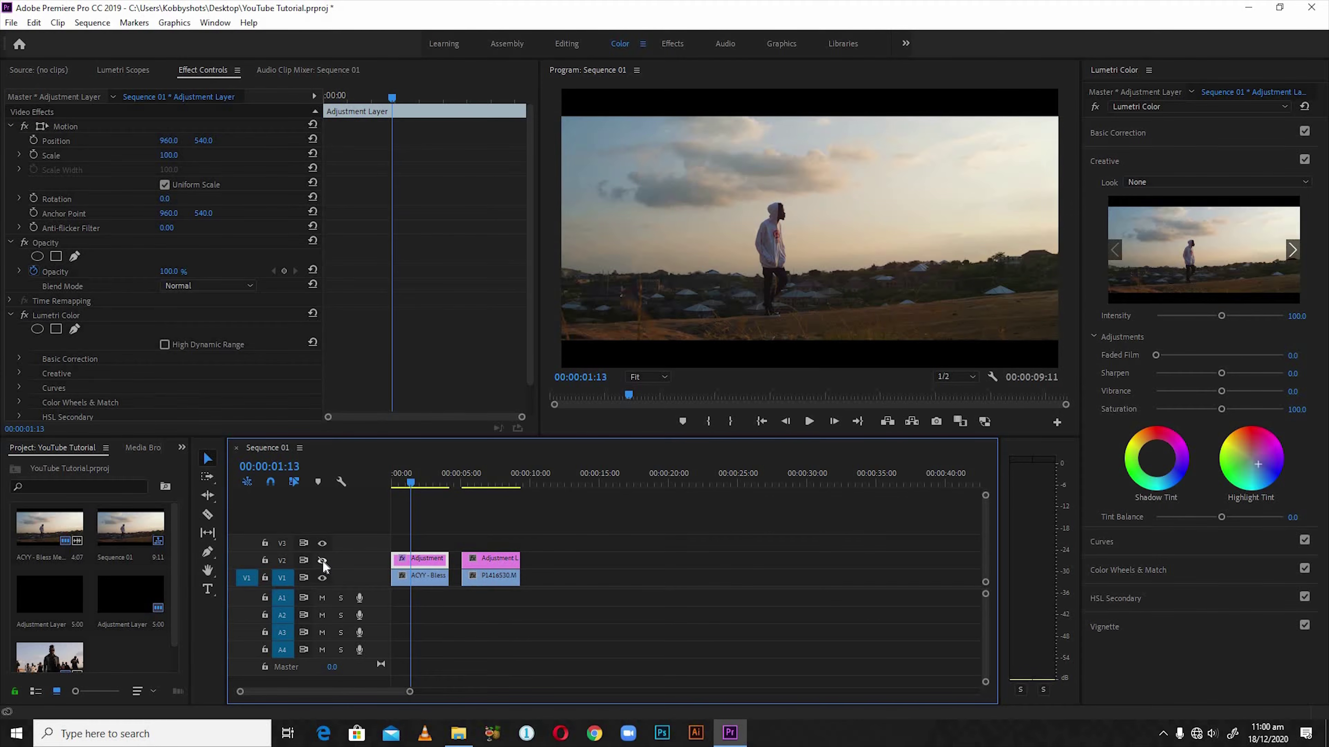
pyautogui.click(322, 559)
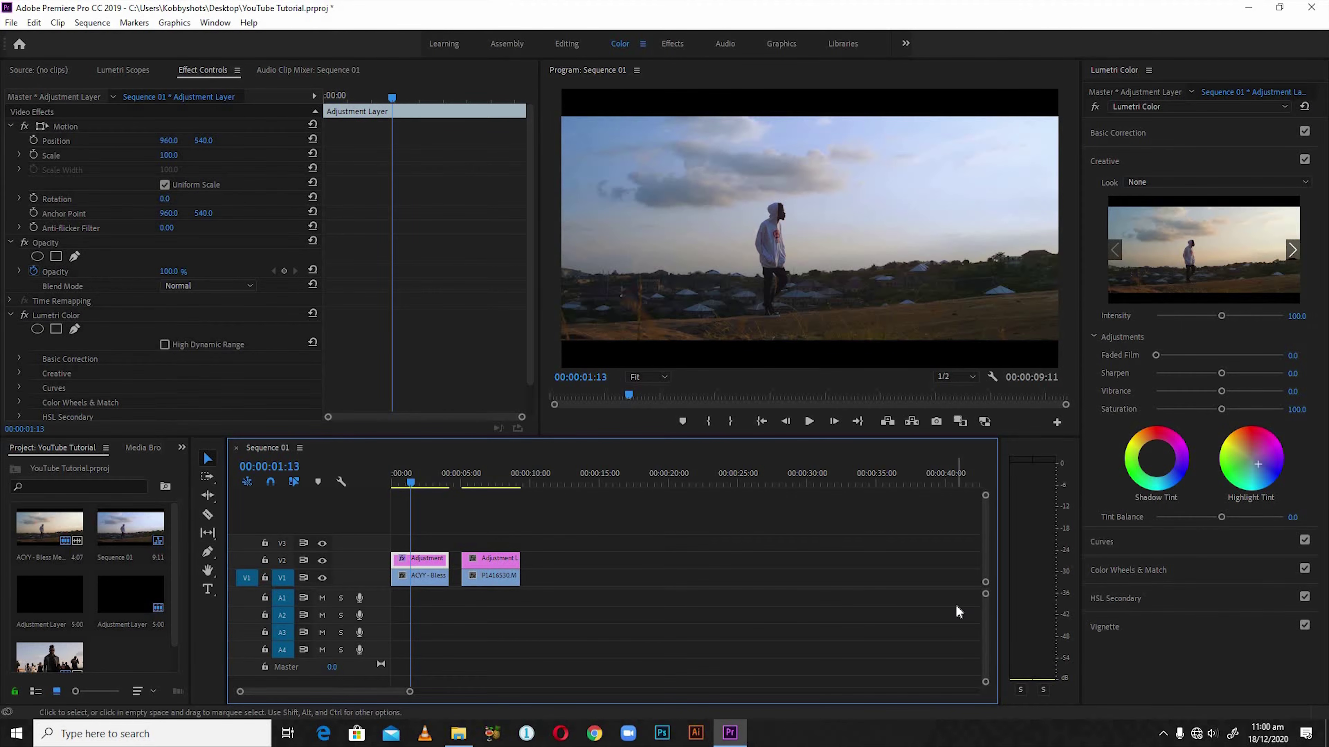
# - Expand the Hue Saturation Curves and preview the graded first clip, stopping playback at 00:00:02:09
pyautogui.click(1189, 540)
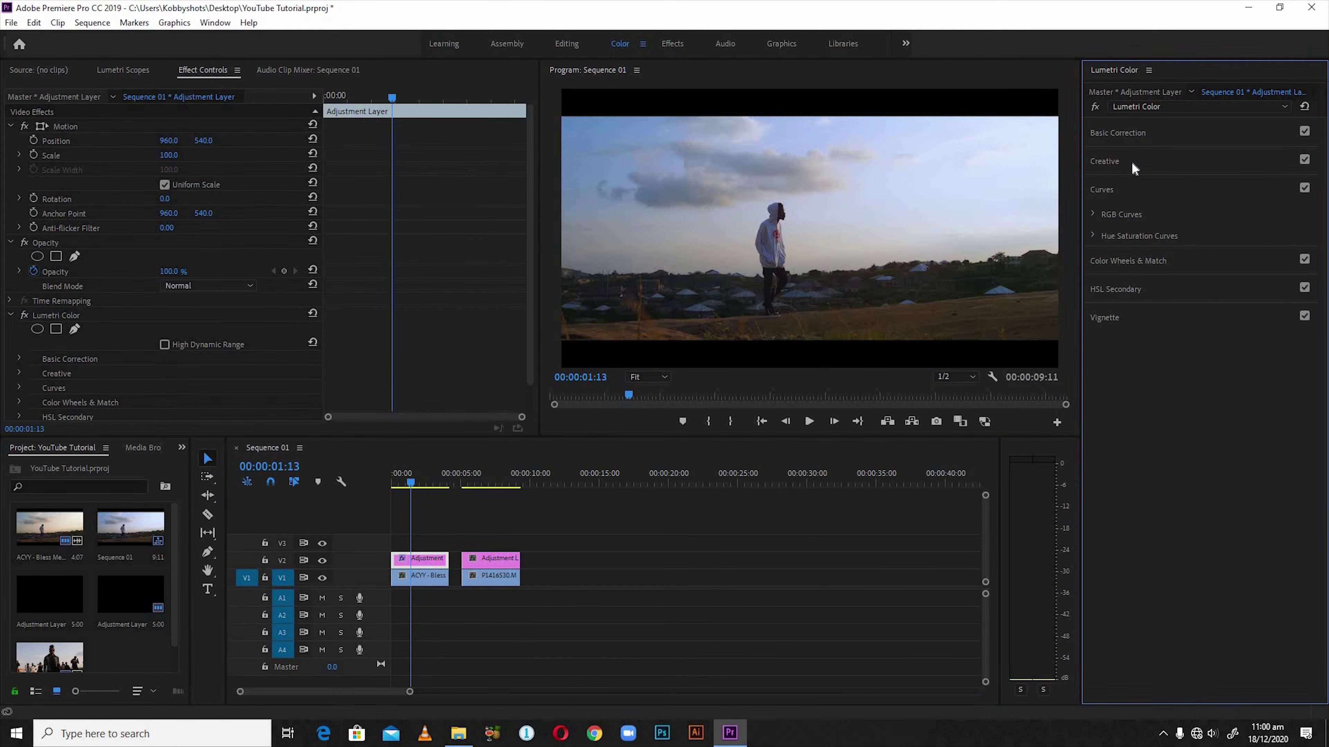
pyautogui.click(1093, 236)
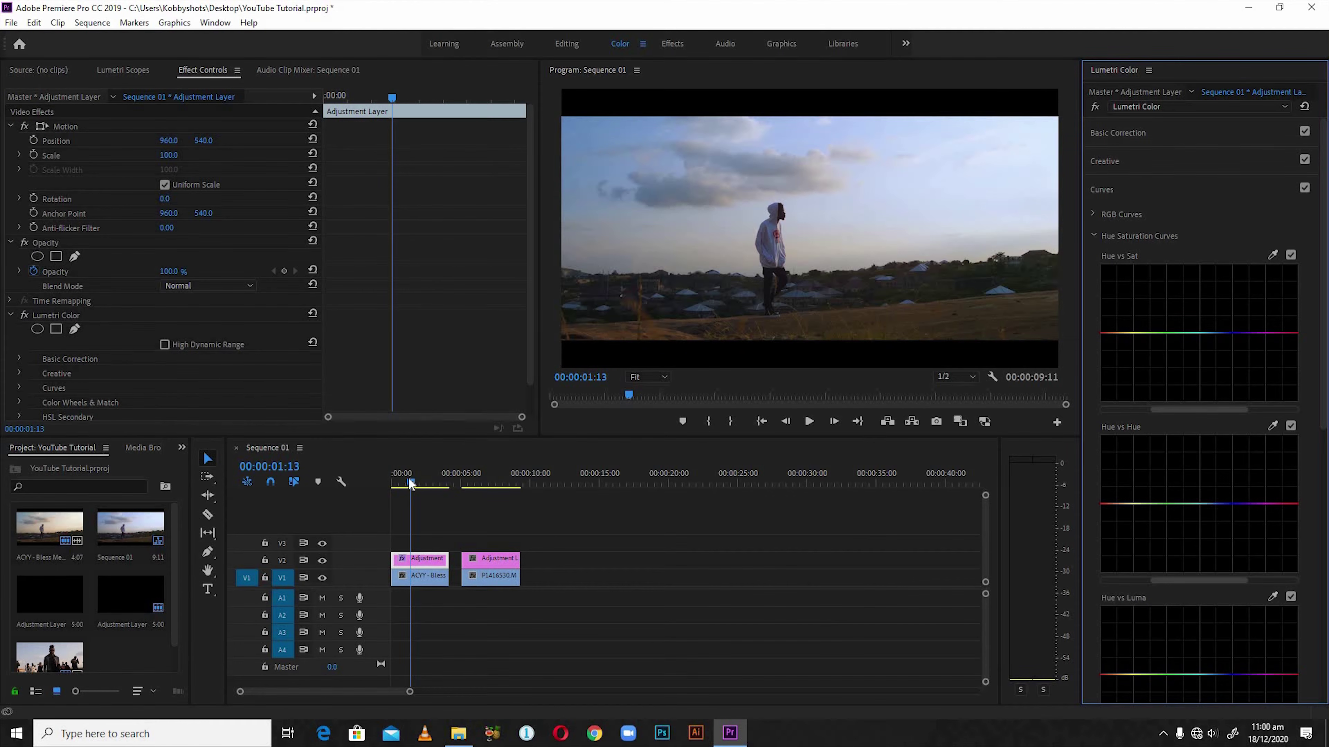
pyautogui.click(392, 482)
pyautogui.press('space')
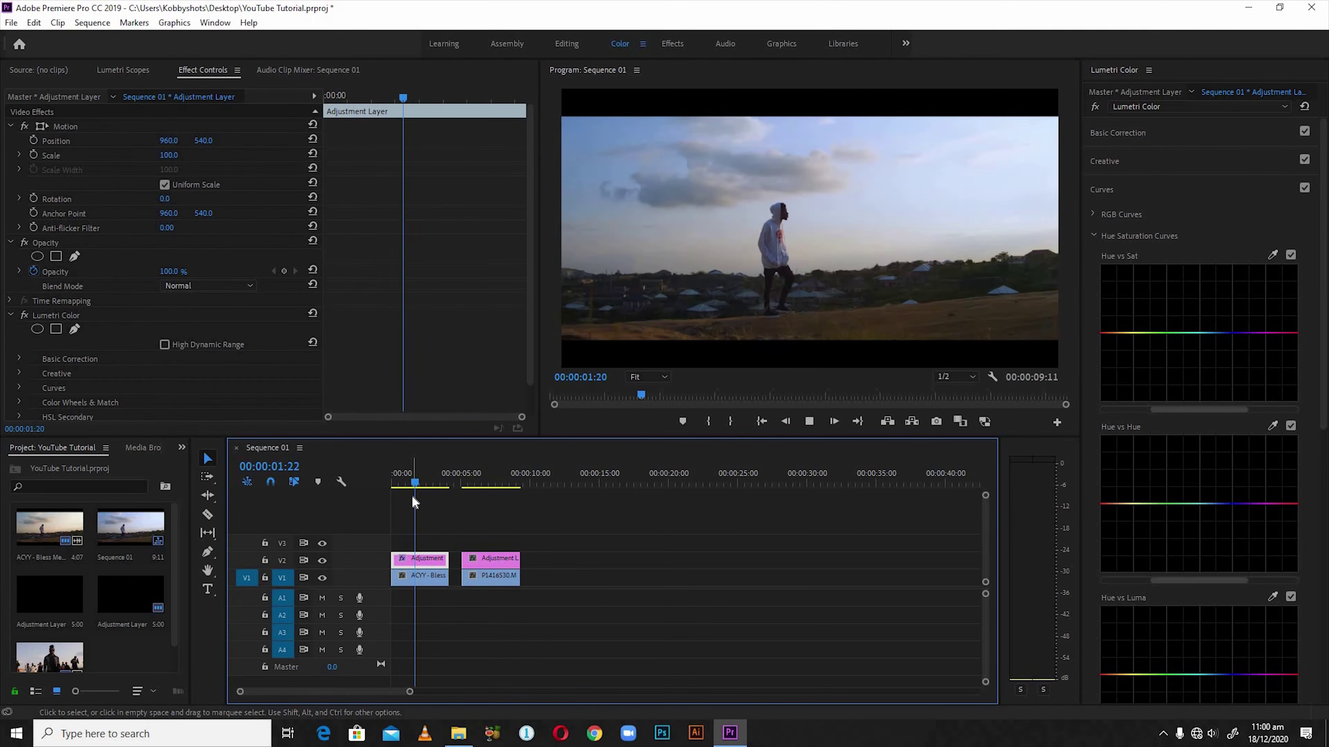
pyautogui.press('space')
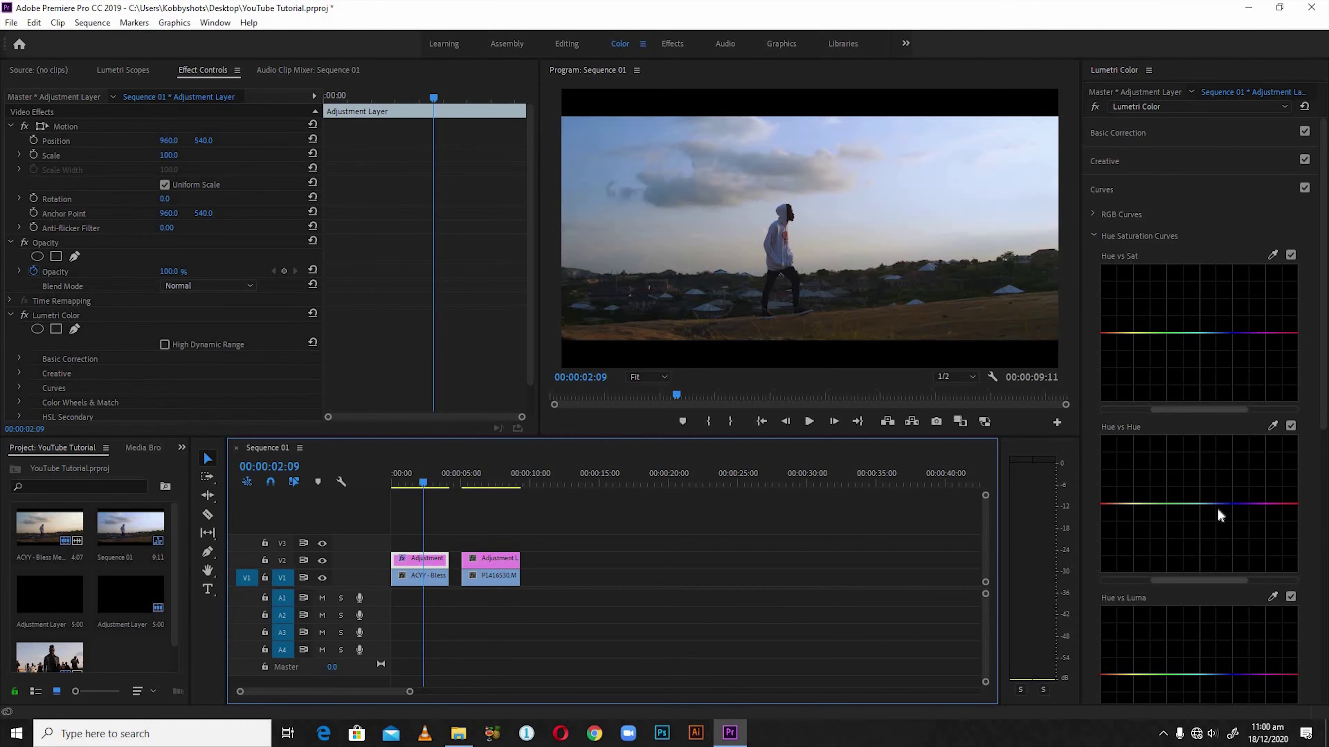
# - Raise the blue range on the Hue vs Hue curve between two anchor points and compare the result with track V2 hidden
pyautogui.click(1232, 545)
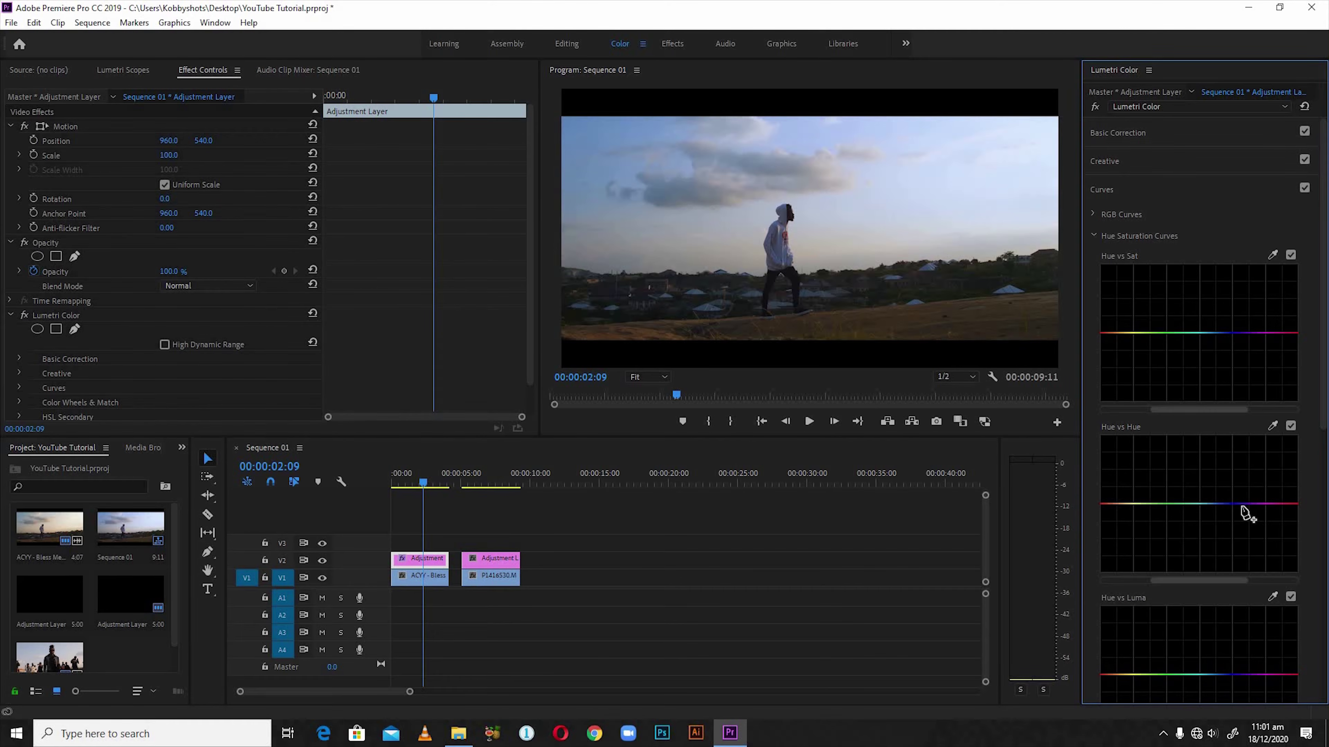
pyautogui.click(1200, 503)
pyautogui.click(1241, 505)
pyautogui.moveTo(1221, 507); pyautogui.dragTo(1220, 492)
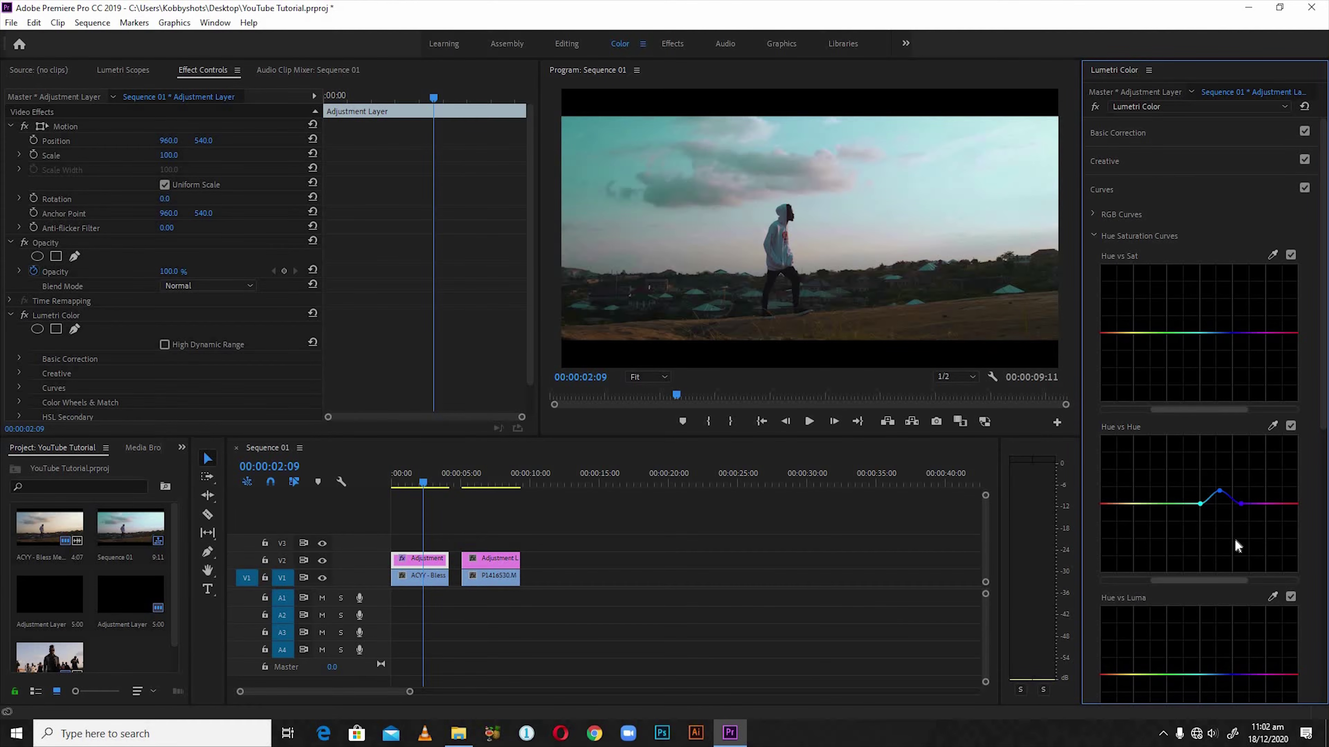
pyautogui.click(317, 561)
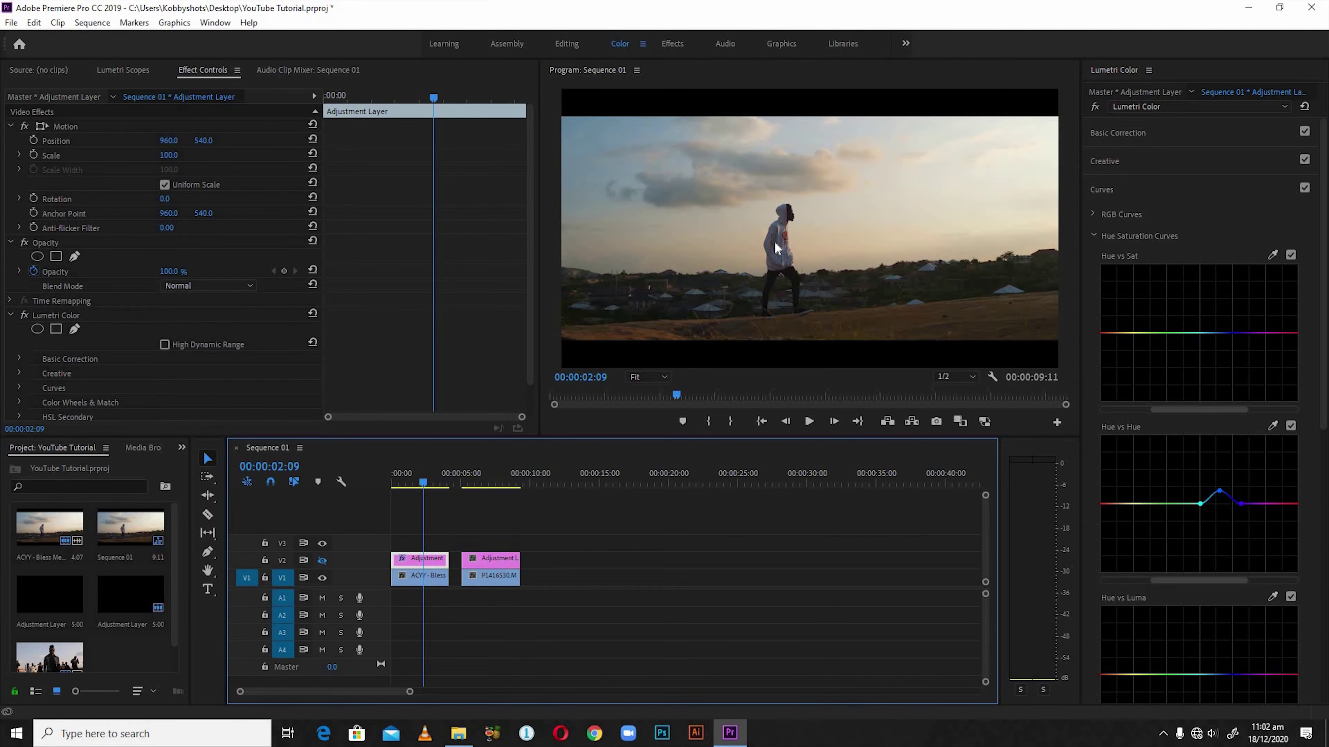
pyautogui.click(322, 561)
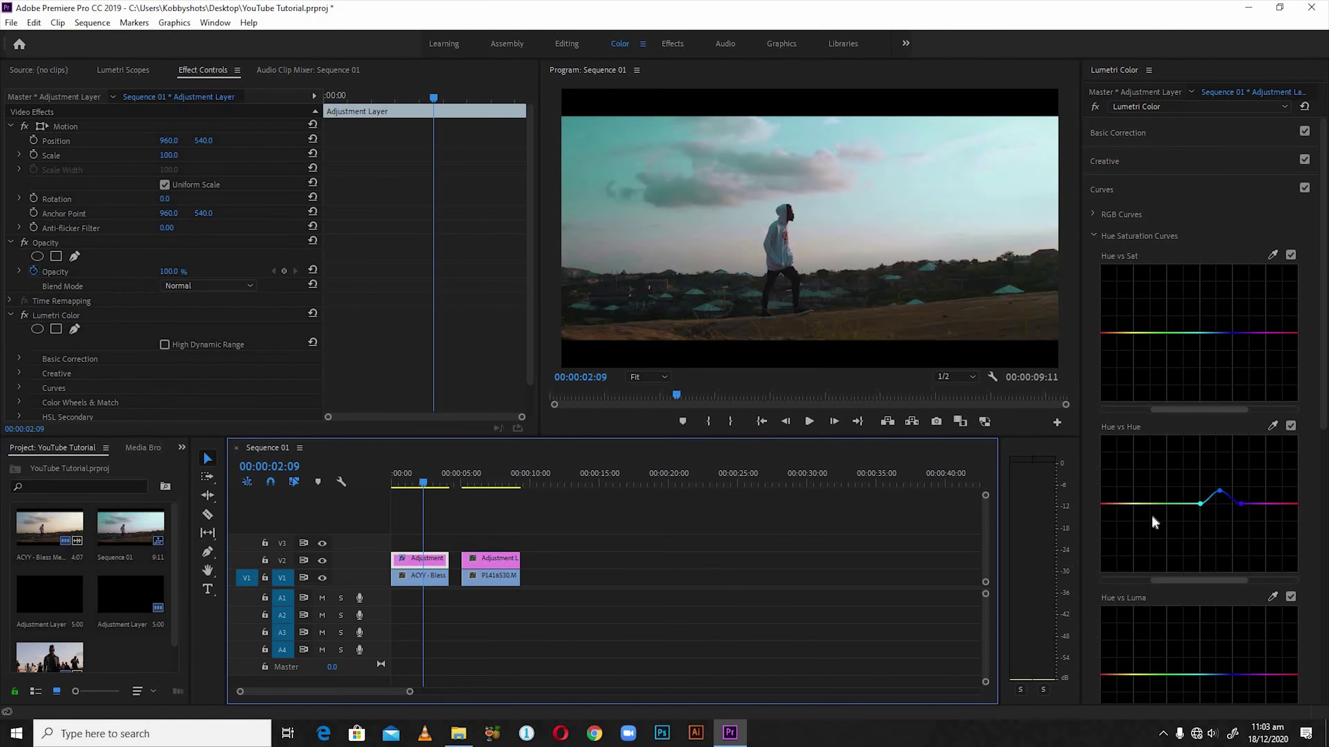
# - Anchor the red and yellow-green ends on the Hue vs Hue curve and raise the orange between them slightly
pyautogui.click(1102, 505)
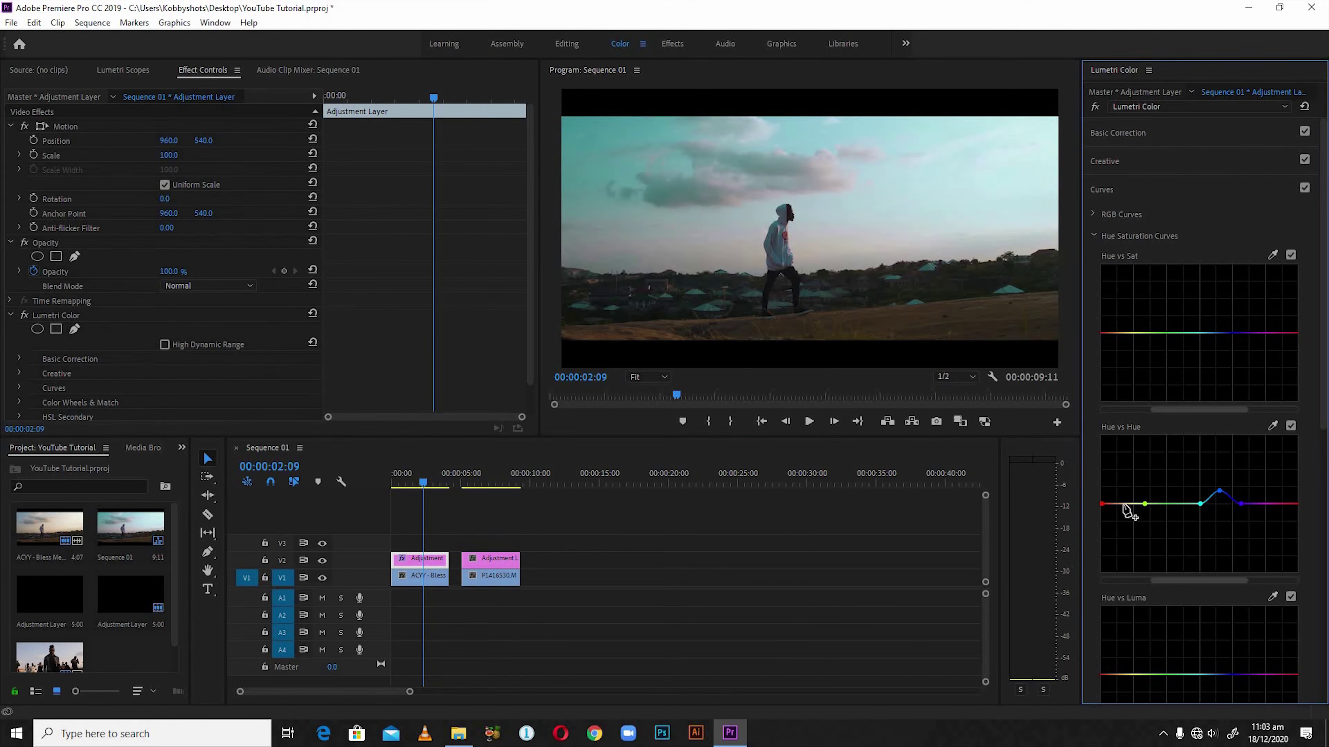
pyautogui.moveTo(1123, 502)
pyautogui.mouseDown()
pyautogui.moveTo(1125, 474)
pyautogui.moveTo(1125, 519)
pyautogui.moveTo(1125, 471)
pyautogui.moveTo(1125, 493)
pyautogui.mouseUp()
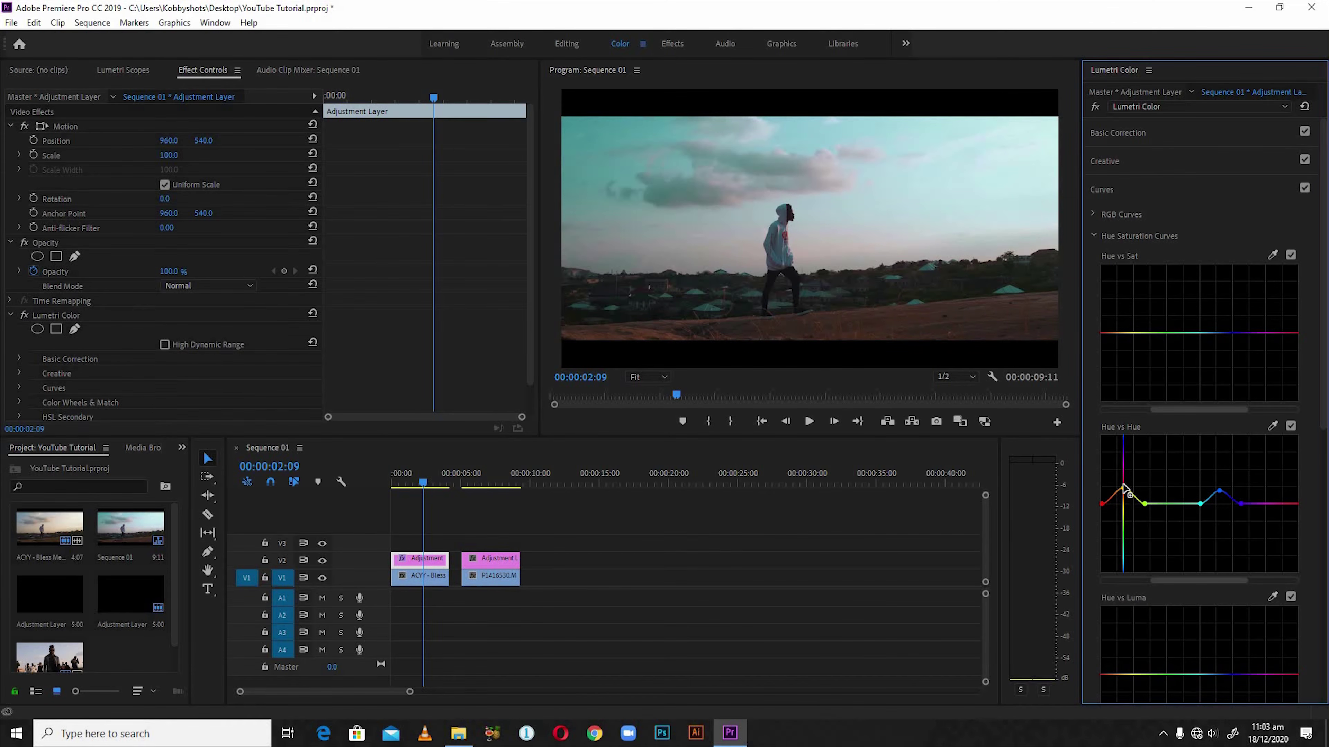
pyautogui.moveTo(1124, 485); pyautogui.dragTo(1123, 494)
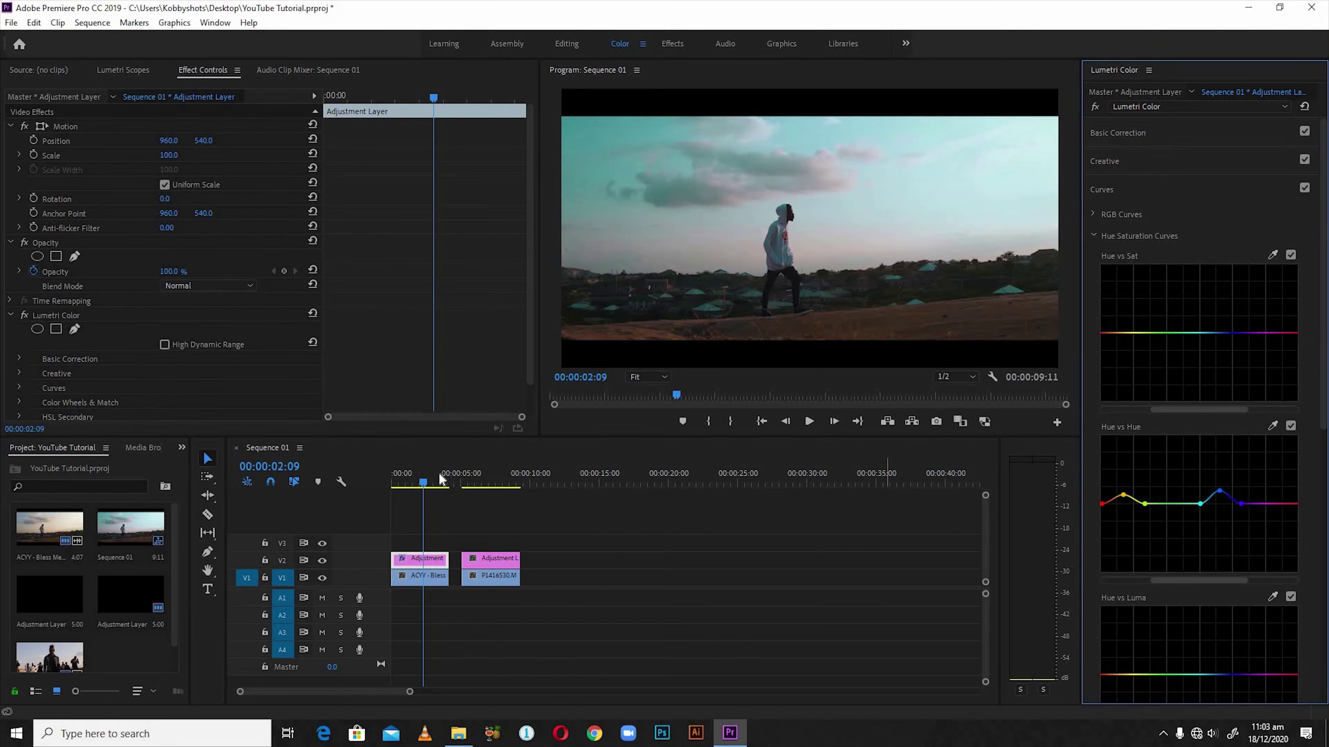
# - Play back the graded first clip from the beginning and return the playhead to the sequence start
pyautogui.click(377, 484)
pyautogui.press('Home')
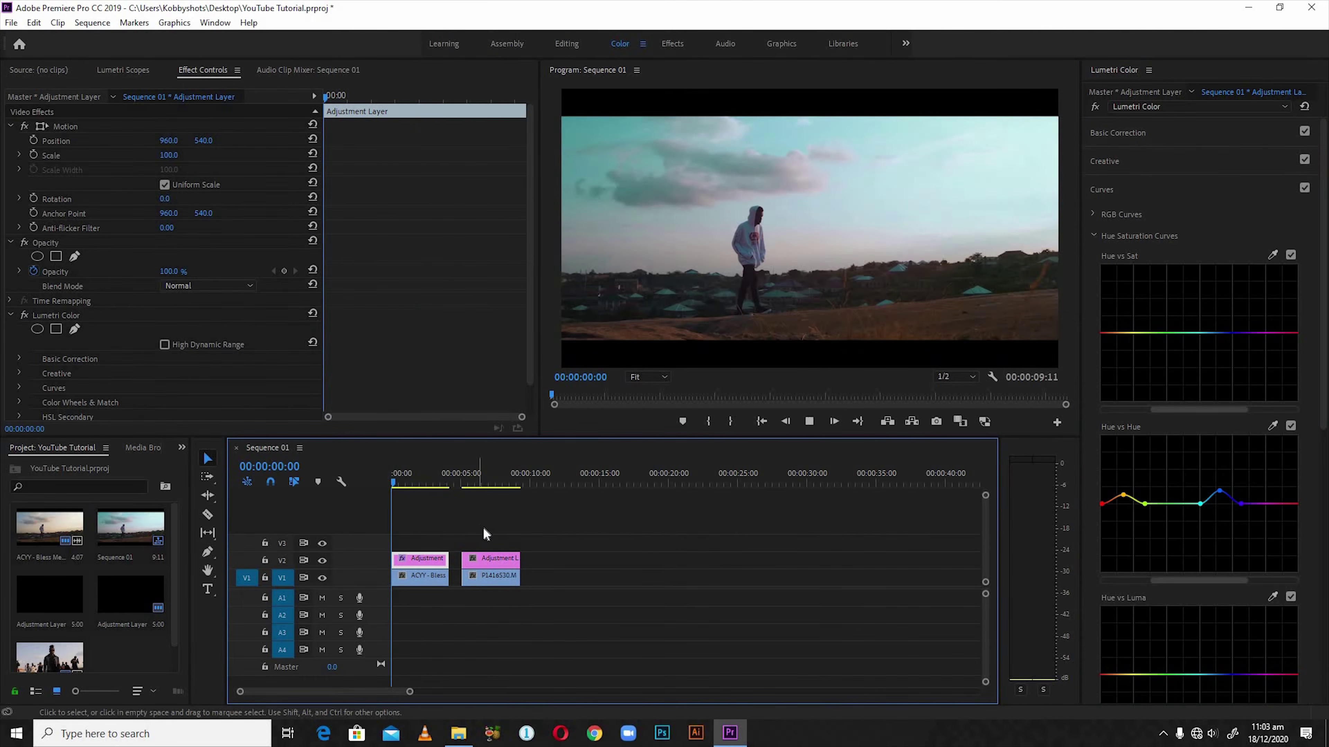
pyautogui.press('space')
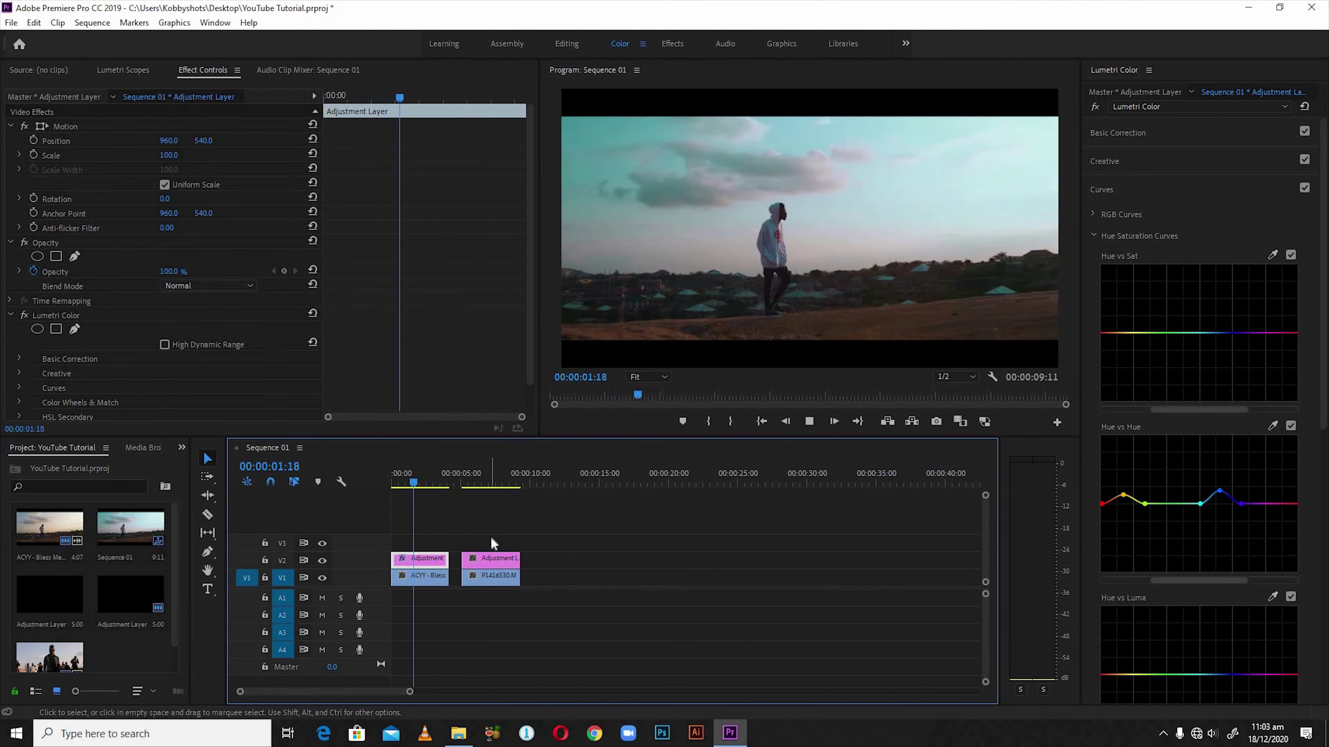
pyautogui.press('space')
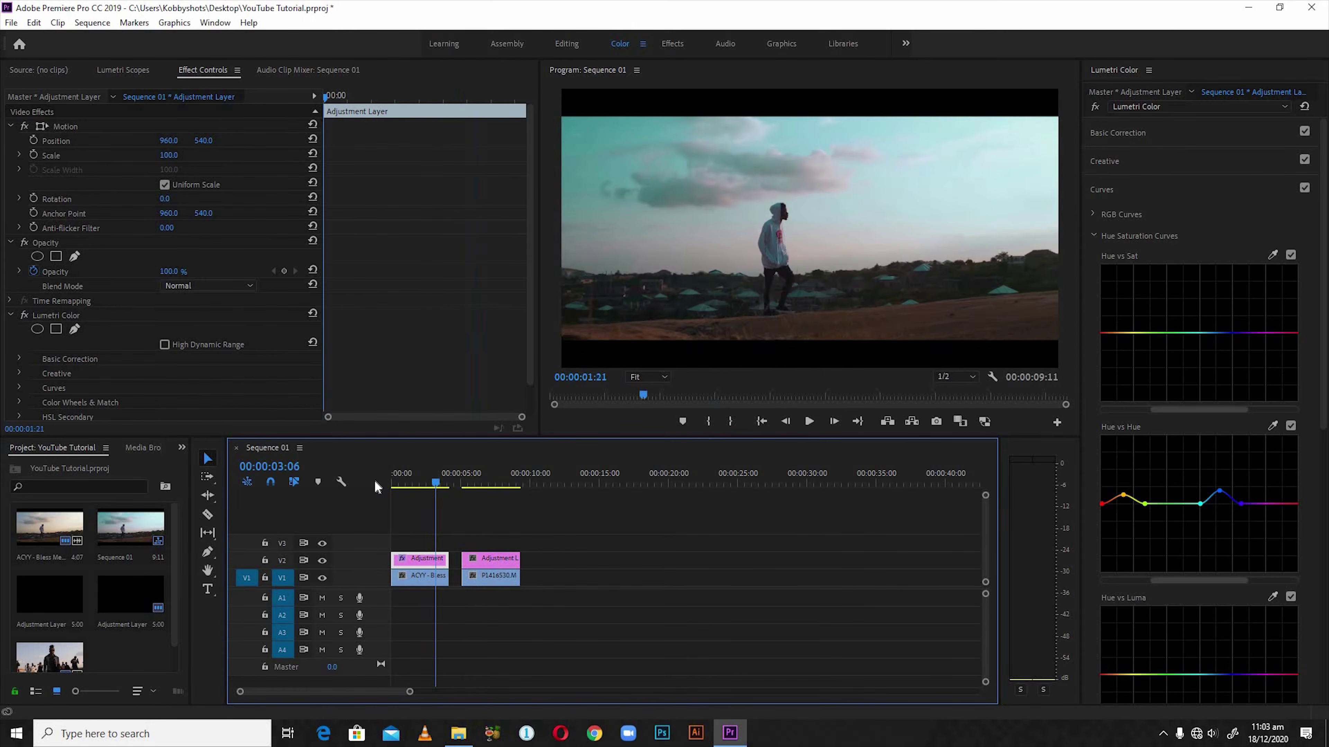
pyautogui.press('Home')
pyautogui.moveTo(456, 488); pyautogui.dragTo(386, 484)
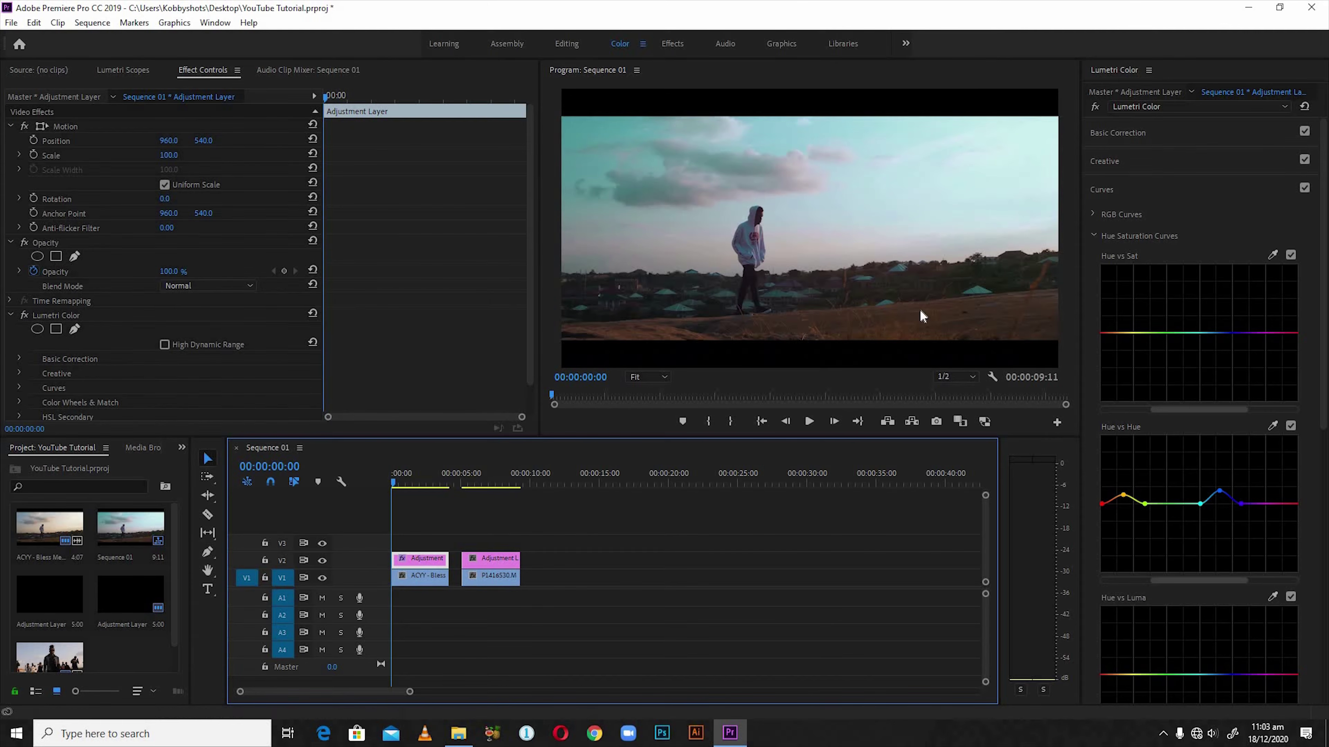
# - Warm the first adjustment layer by setting its Basic Correction temperature to 20.0
pyautogui.click(1156, 137)
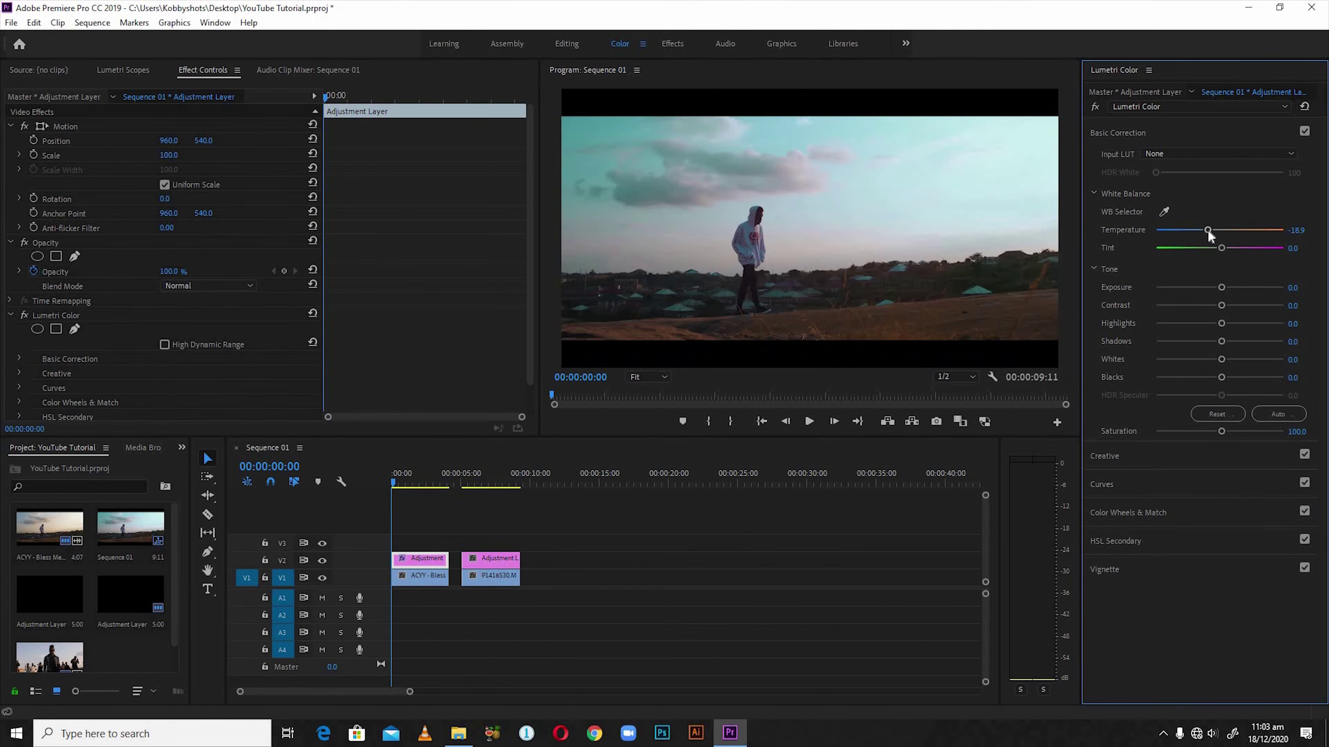
pyautogui.moveTo(1208, 230); pyautogui.dragTo(1228, 230)
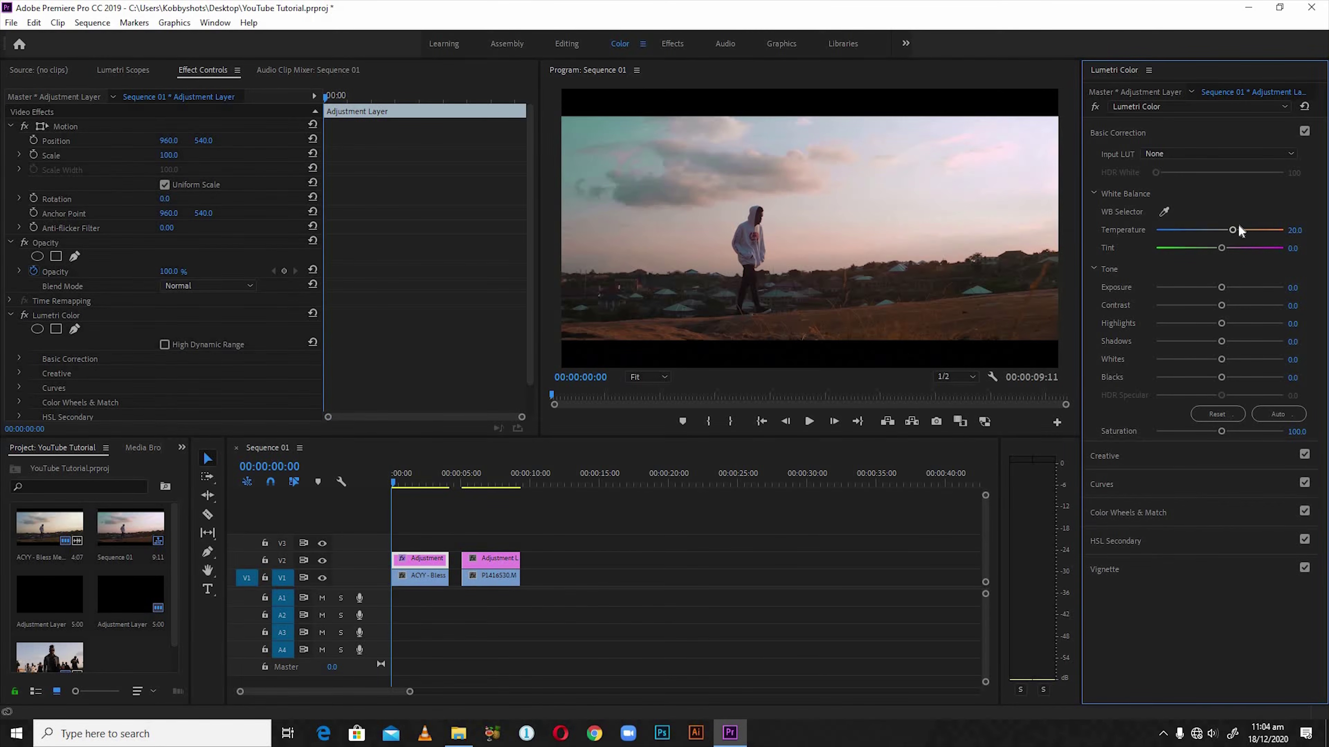
# - Lower the first adjustment layer's Basic Correction temperature to 10.3
pyautogui.moveTo(1234, 229); pyautogui.dragTo(1230, 231)
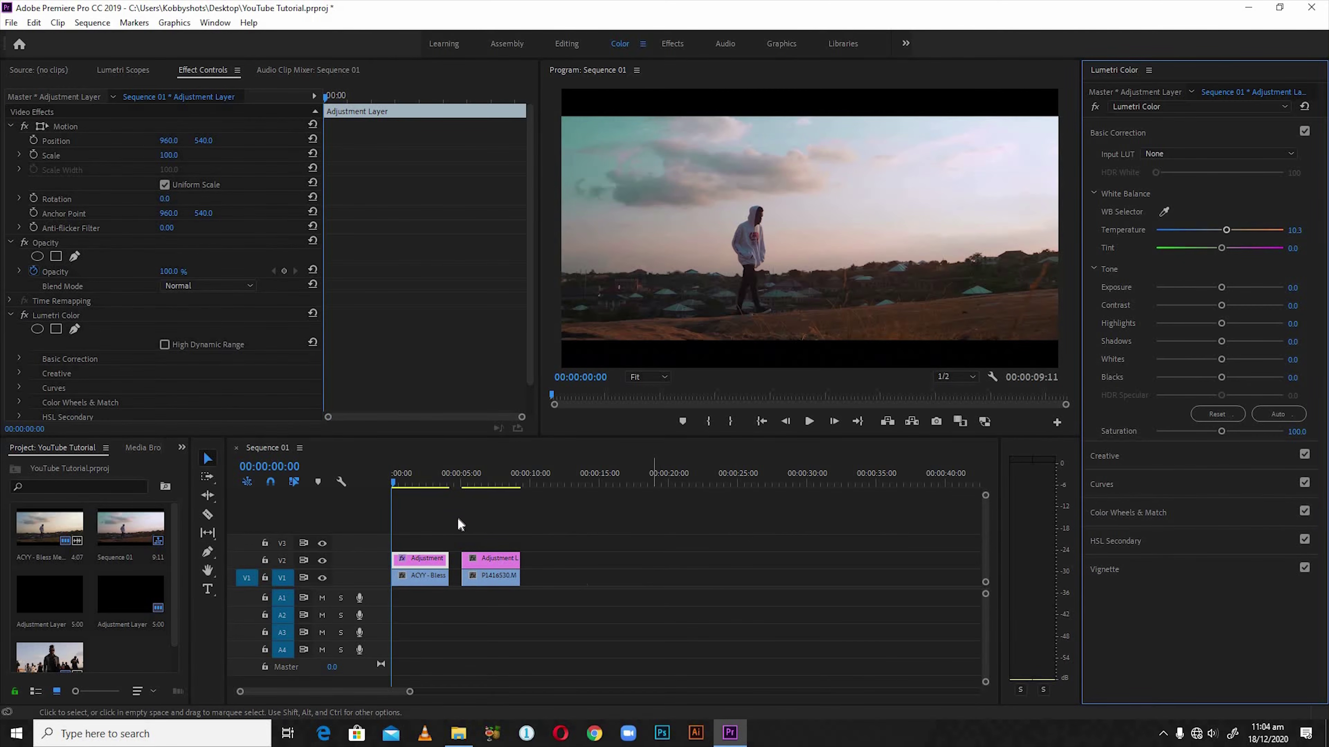
# - Move the playhead back and forth between the graded first clip and the ungraded second clip to compare their colors
pyautogui.click(487, 480)
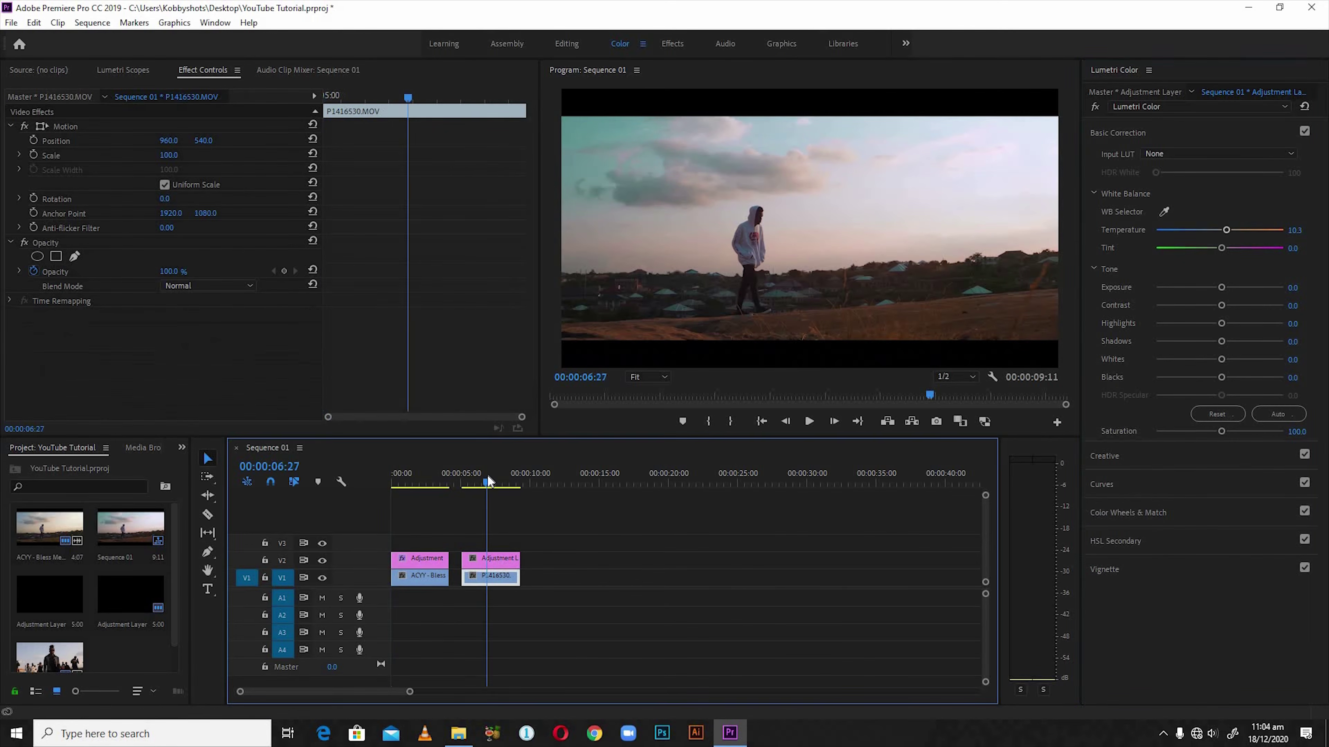
pyautogui.moveTo(497, 480); pyautogui.dragTo(433, 486)
pyautogui.click(478, 479)
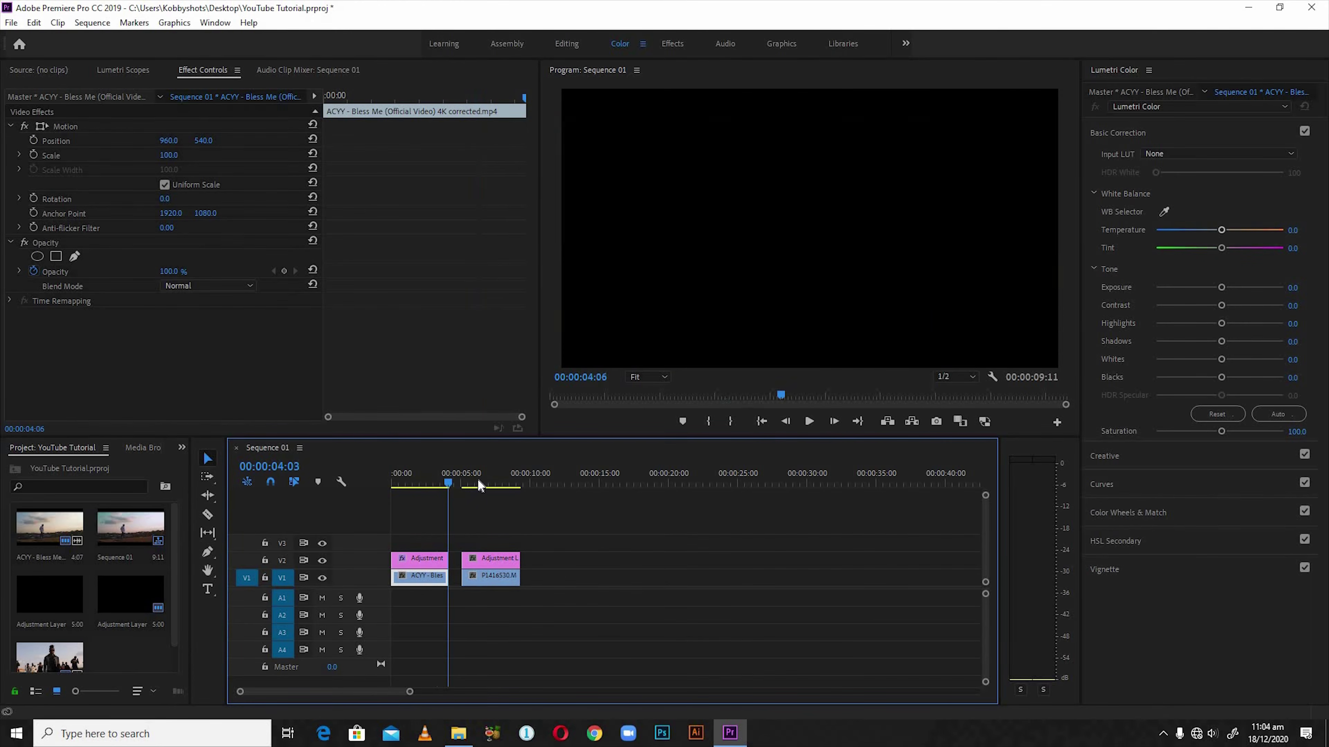
pyautogui.click(486, 482)
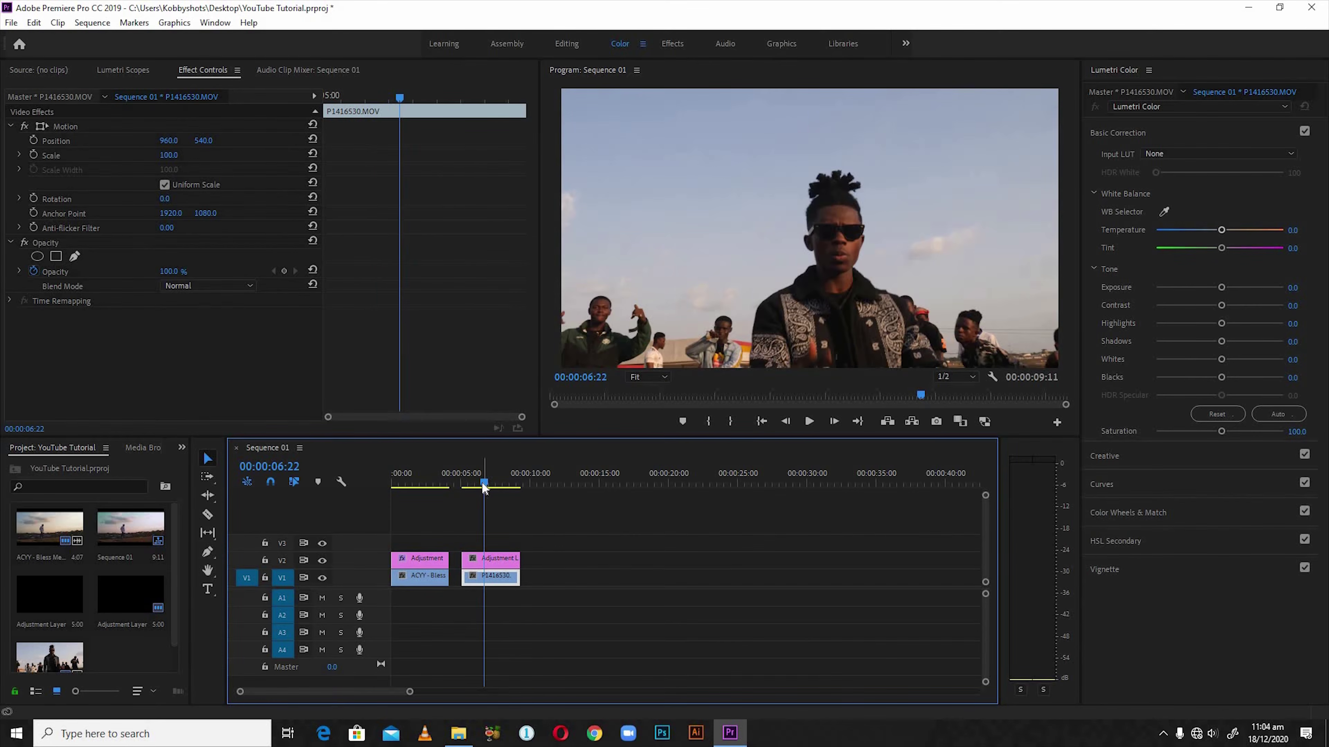
pyautogui.click(487, 484)
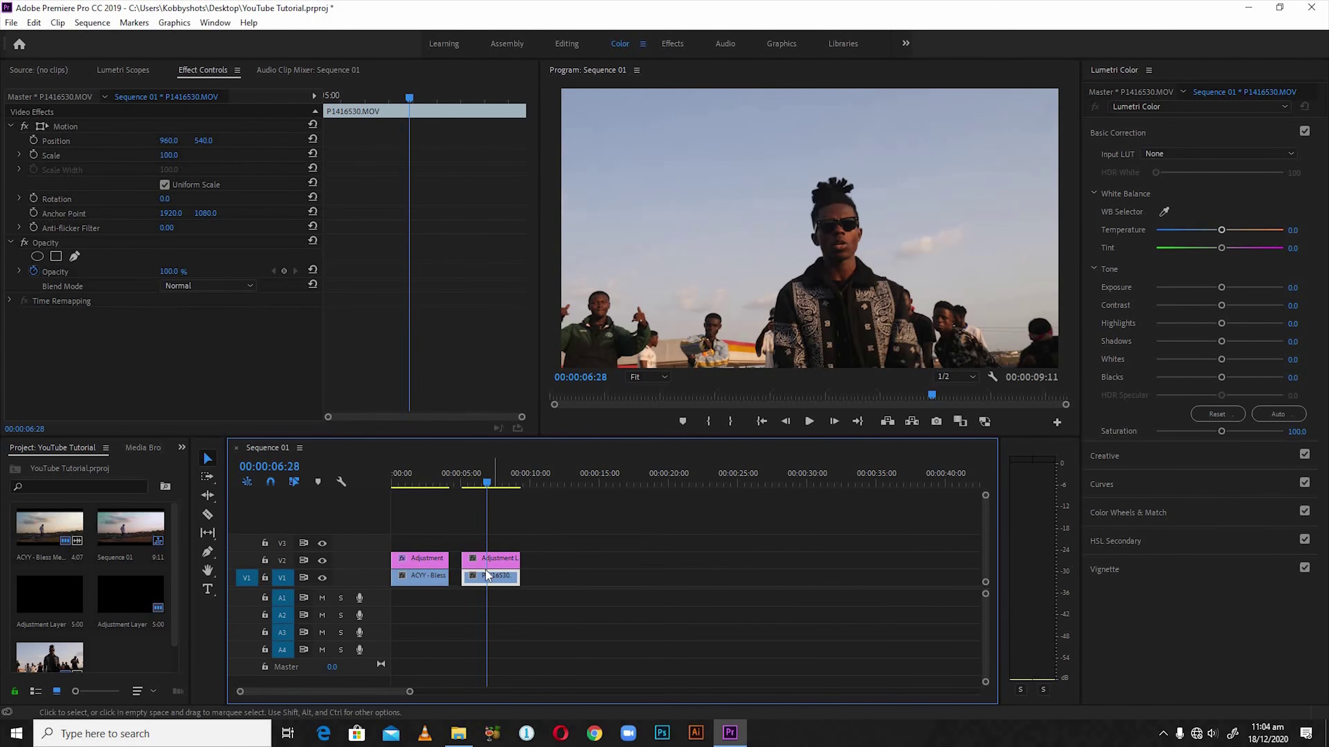
pyautogui.click(427, 476)
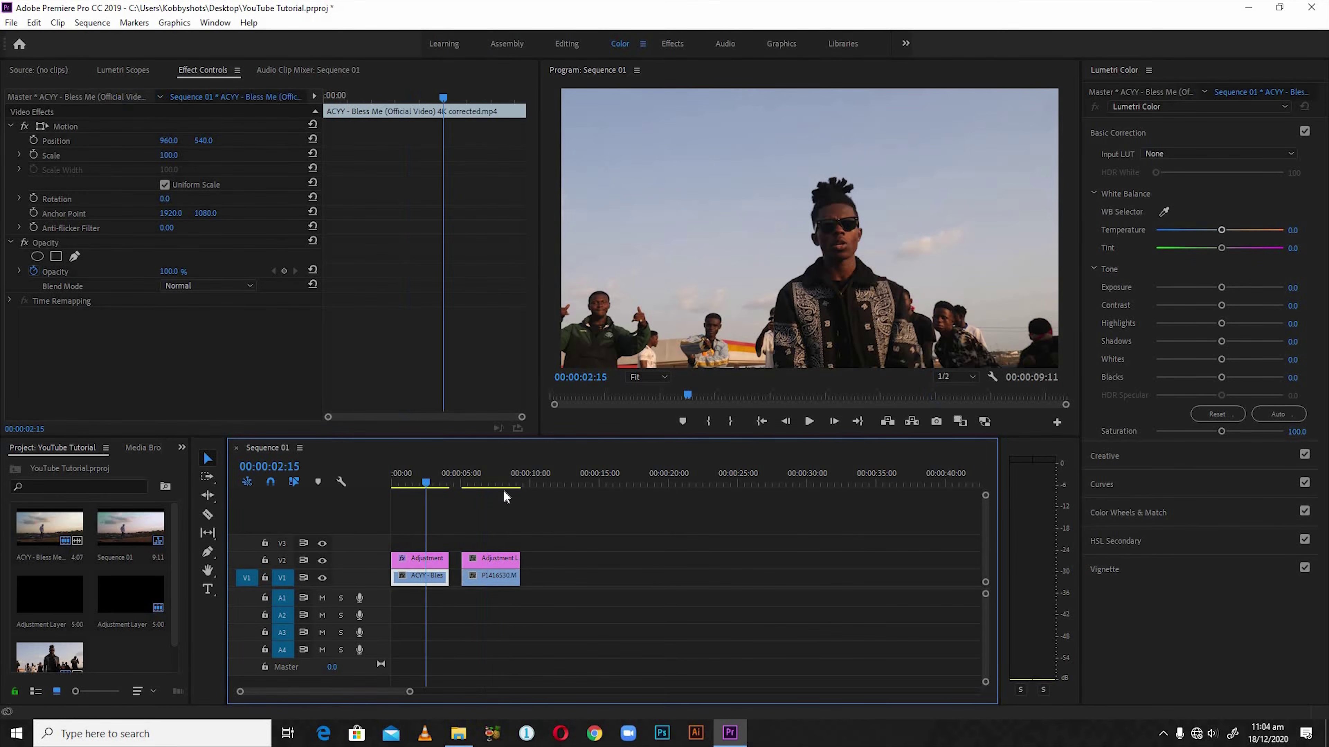
pyautogui.click(490, 479)
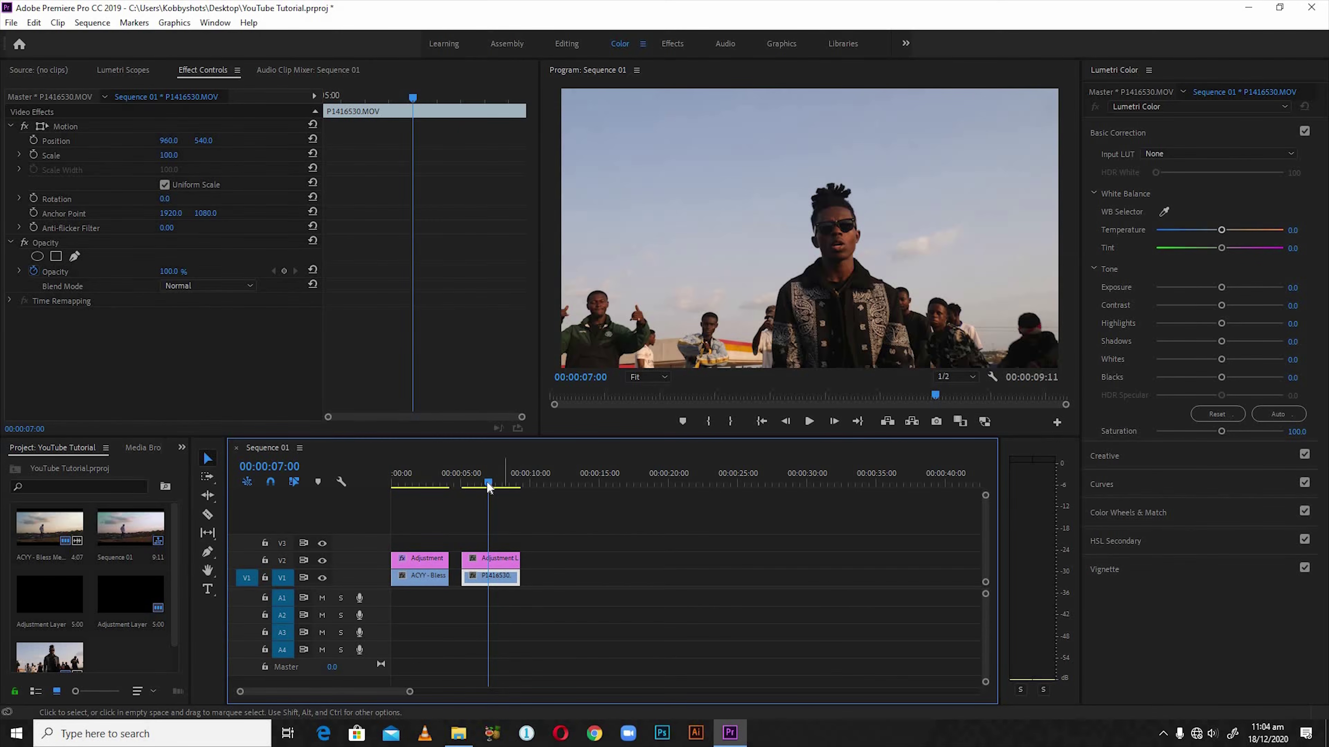
pyautogui.moveTo(492, 486)
pyautogui.mouseDown()
pyautogui.moveTo(505, 487)
pyautogui.moveTo(487, 486)
pyautogui.moveTo(492, 496)
pyautogui.mouseUp()
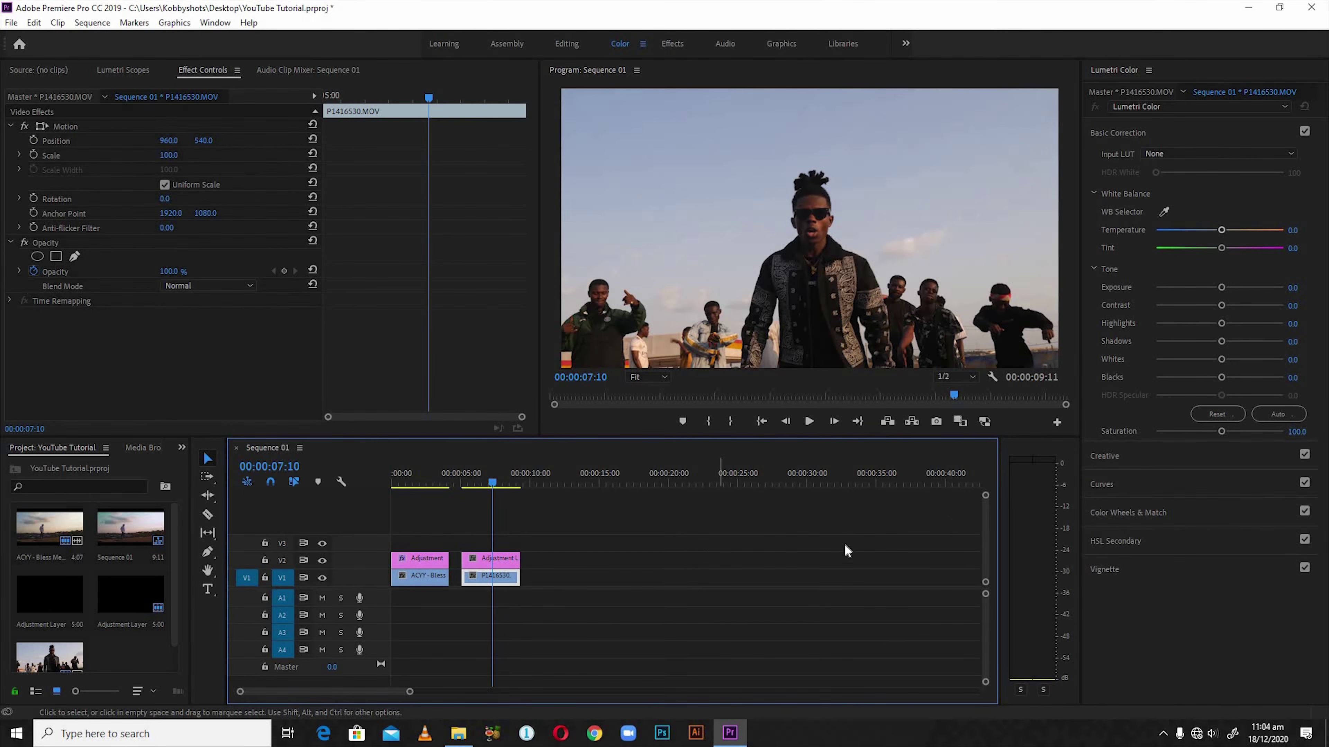
pyautogui.click(422, 484)
pyautogui.click(484, 475)
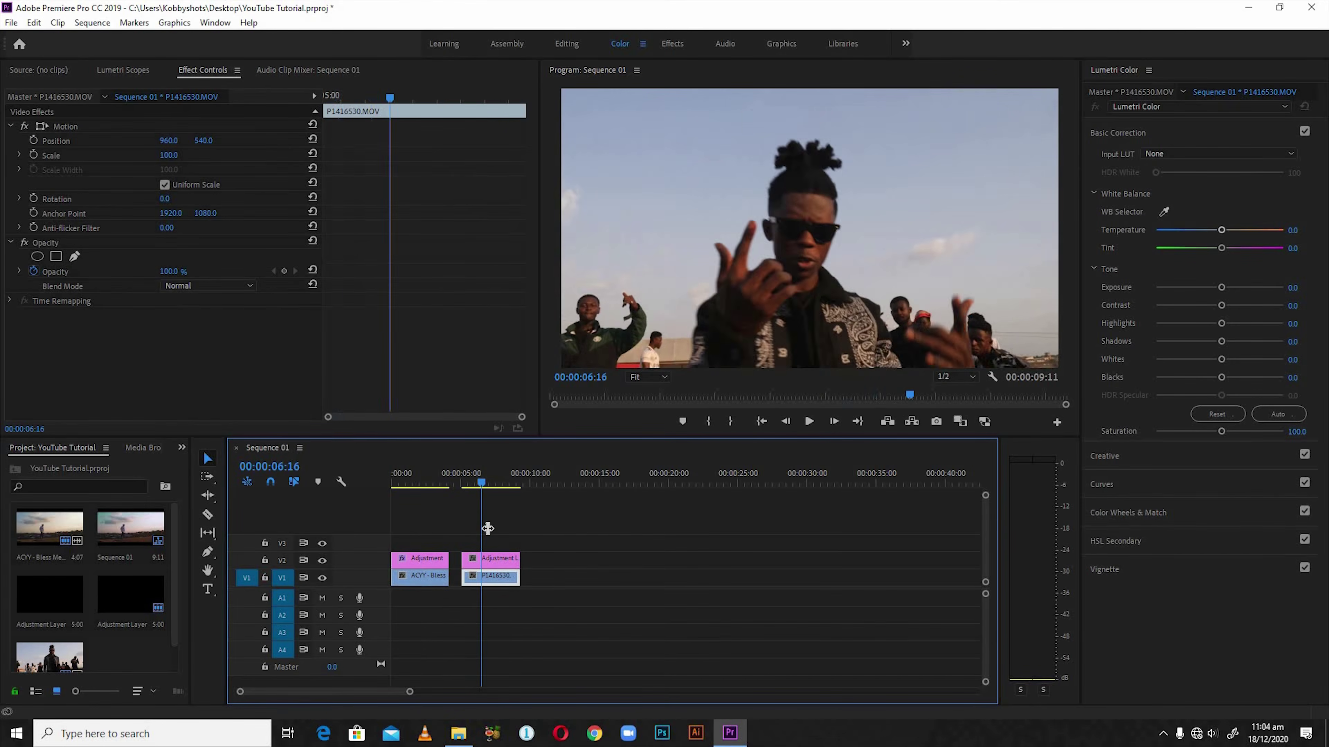
# - Select the adjustment layer above the second clip and cool its Basic Correction temperature to about -30
pyautogui.click(501, 570)
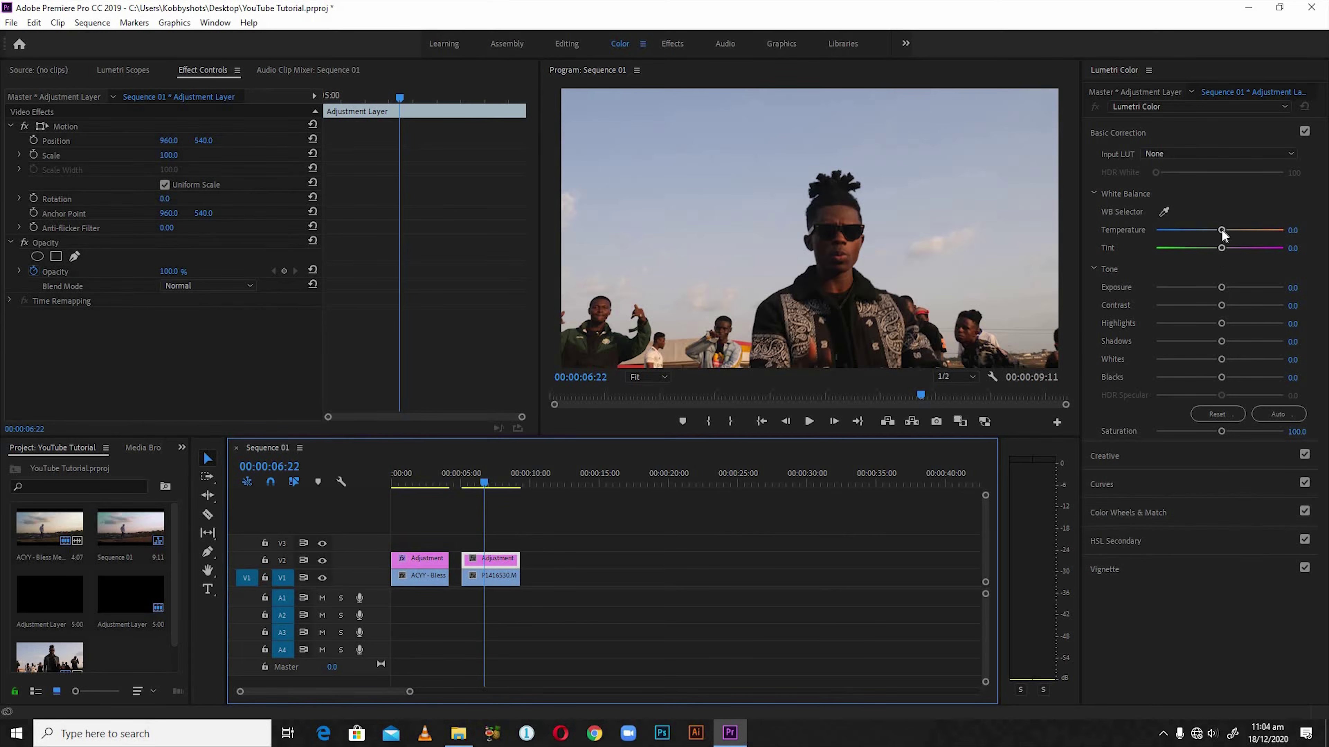
pyautogui.moveTo(1222, 230); pyautogui.dragTo(1211, 234)
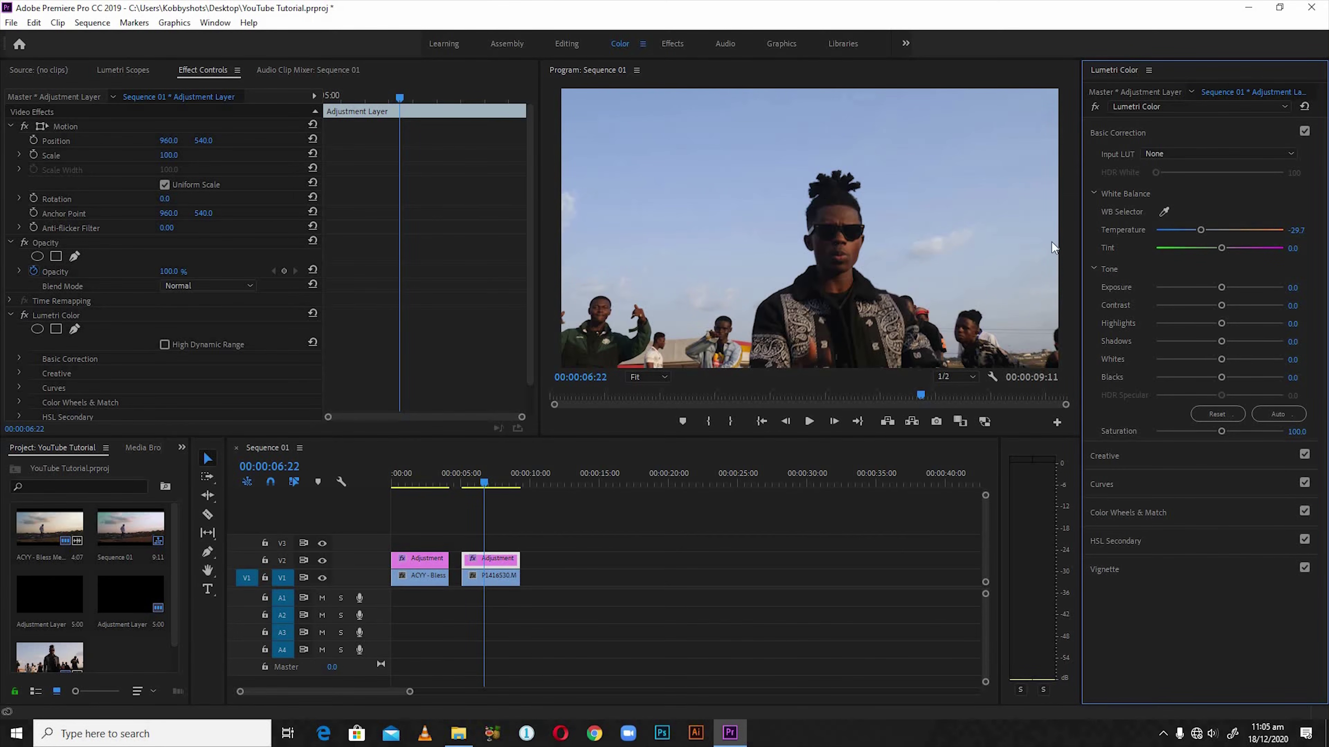
pyautogui.moveTo(1198, 229); pyautogui.dragTo(1196, 231)
# - Compare the second clip with the first, then push the Creative highlight tint of P1416530.MOV toward light blue
pyautogui.click(1177, 466)
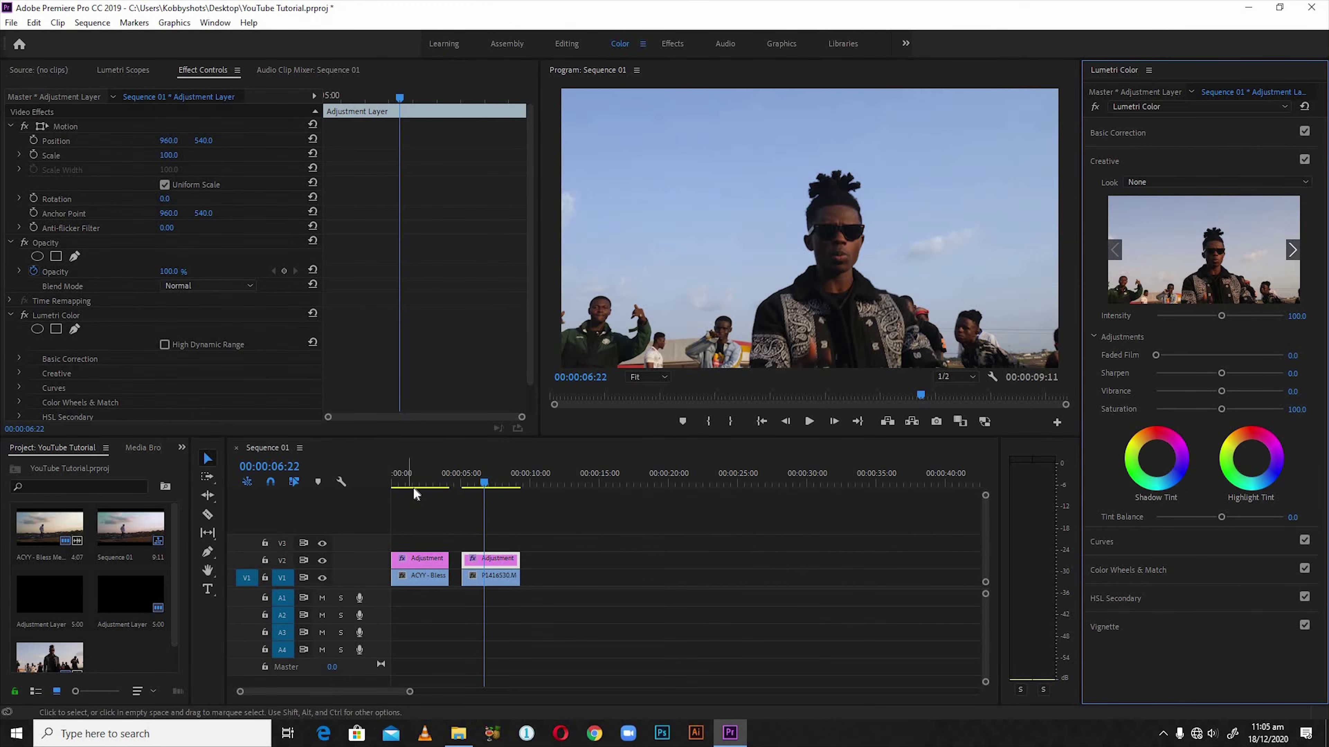
pyautogui.click(480, 476)
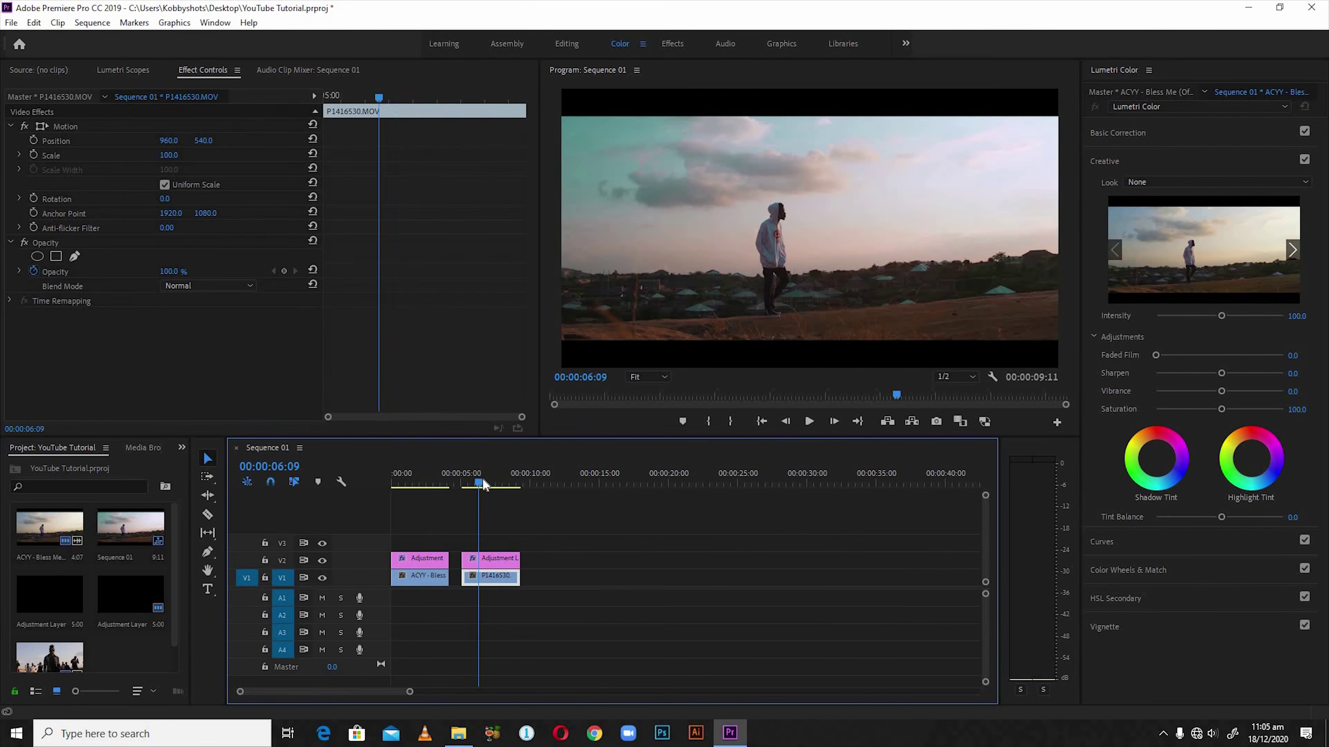
pyautogui.click(486, 485)
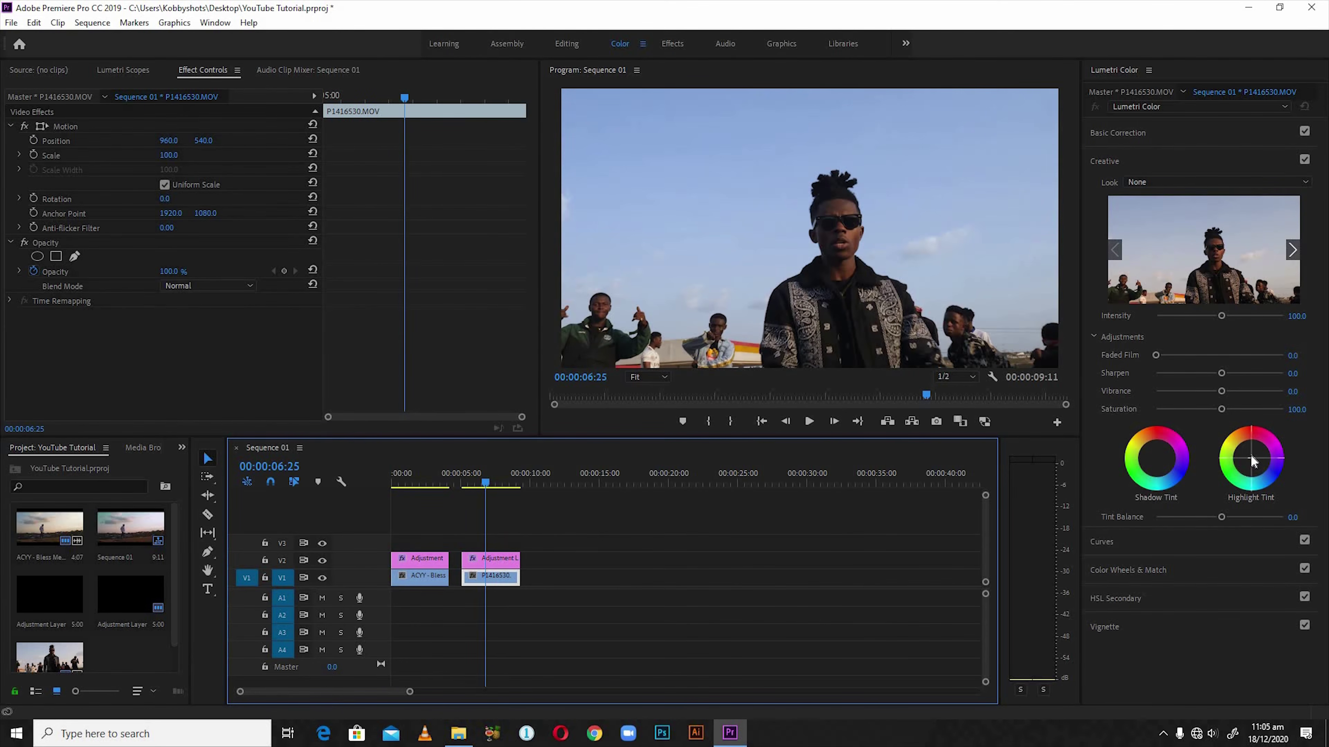
pyautogui.moveTo(1251, 459); pyautogui.dragTo(1270, 460)
pyautogui.click(1269, 460)
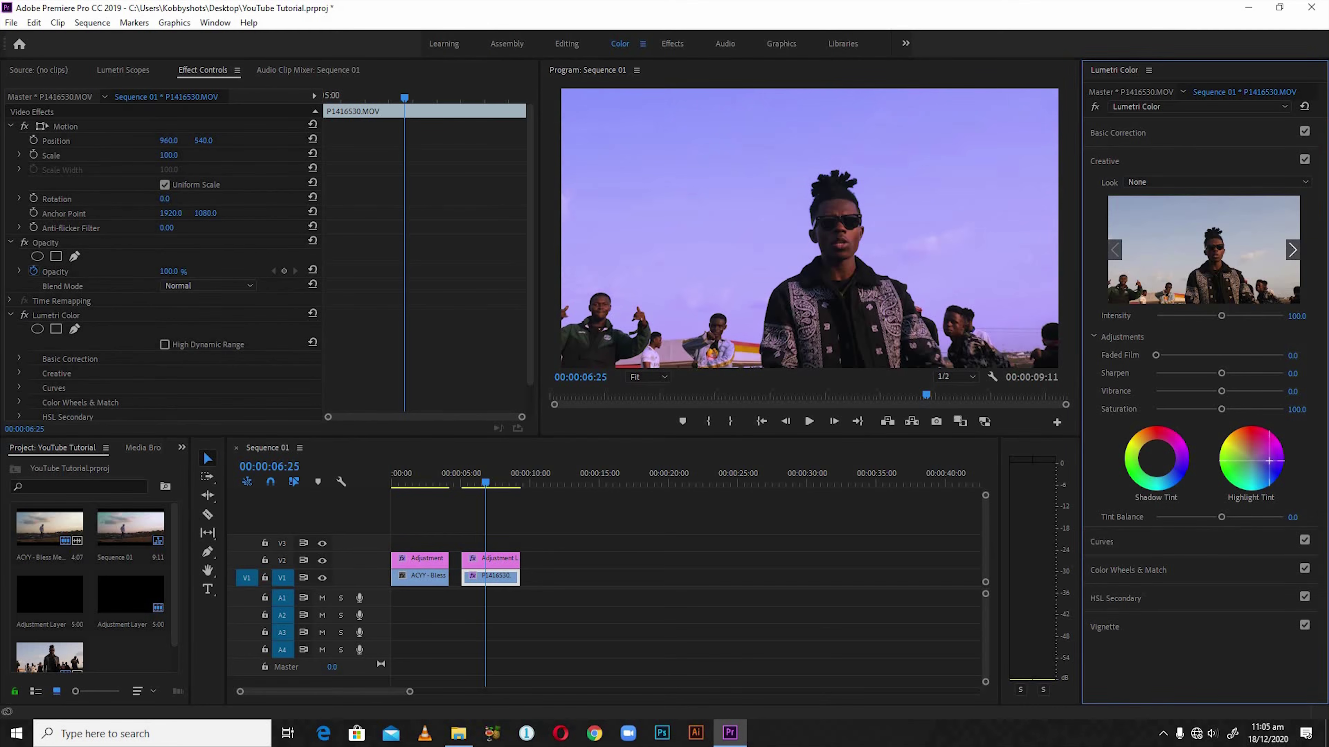
pyautogui.doubleClick(1267, 463)
pyautogui.moveTo(1269, 461); pyautogui.dragTo(1263, 472)
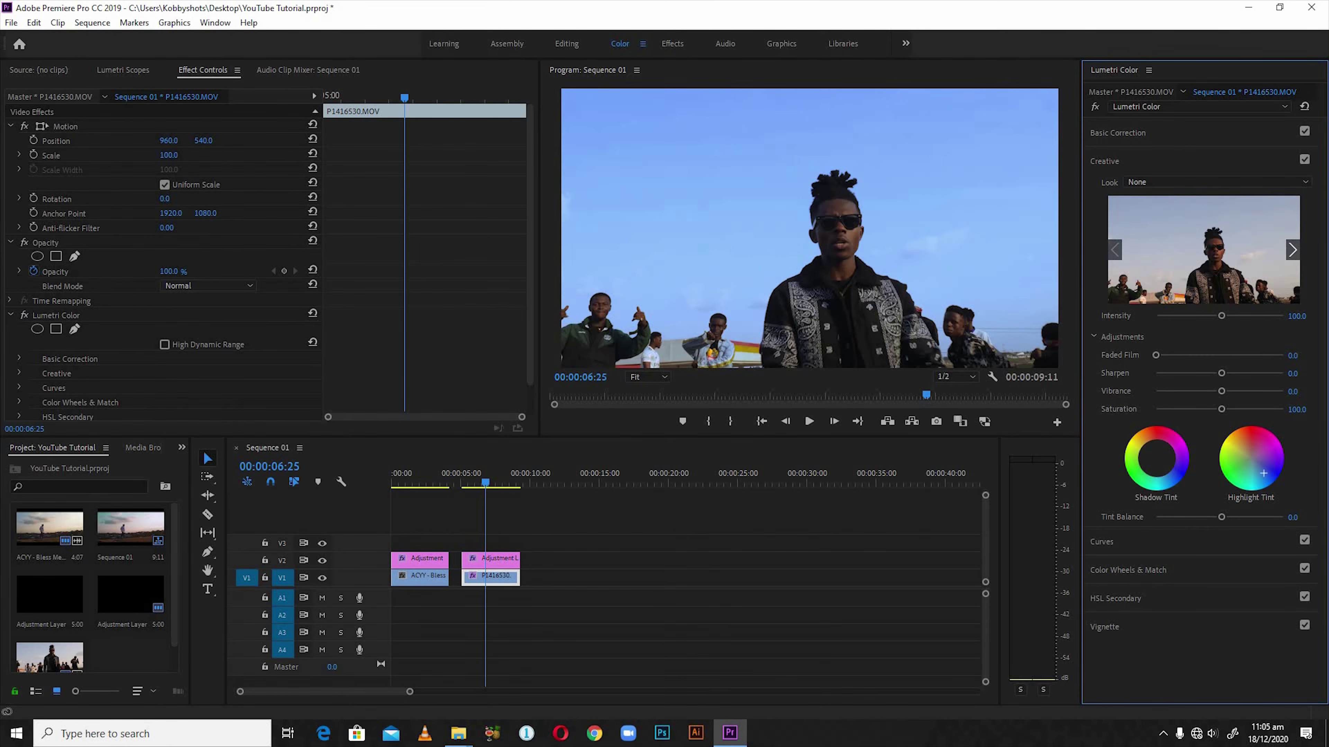
# - Anchor both sides of the blue range on P1416530.MOV's Hue vs Hue curve and raise the blue between them
pyautogui.click(1162, 548)
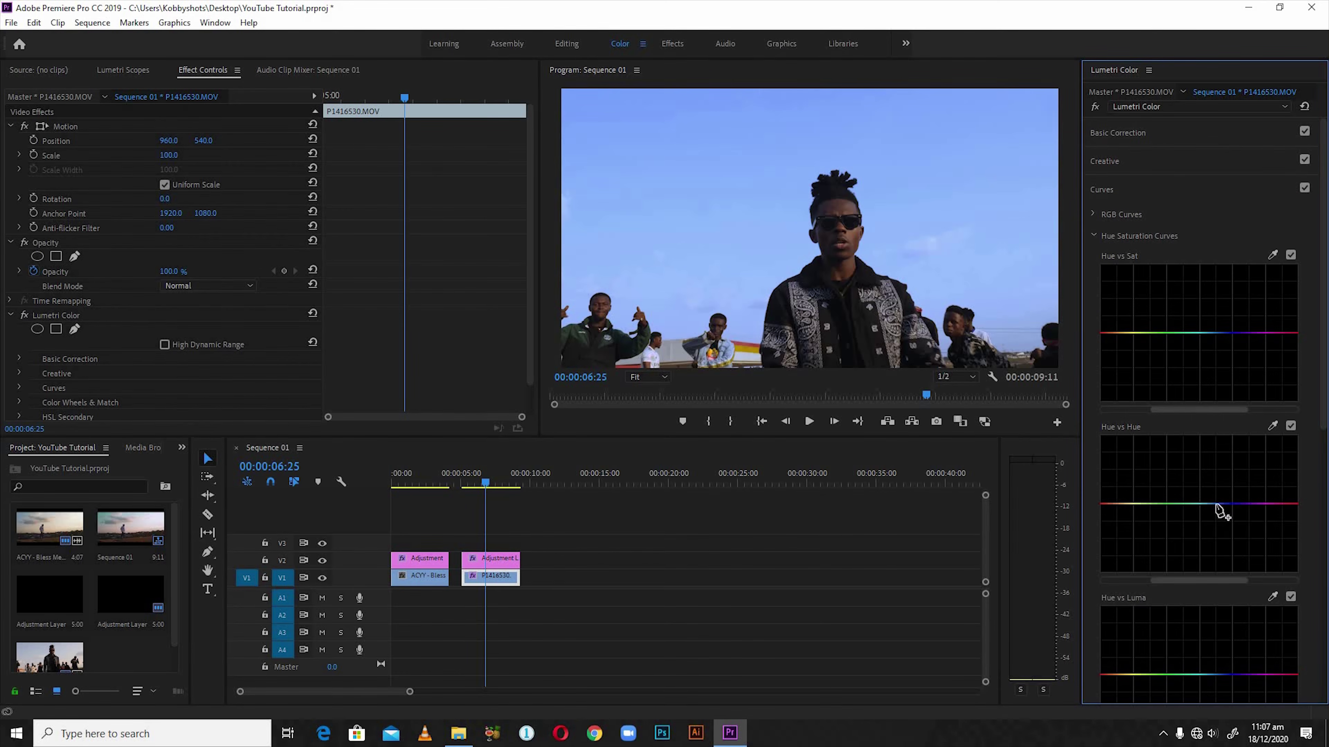
pyautogui.click(1216, 503)
pyautogui.click(1244, 504)
pyautogui.moveTo(1209, 506); pyautogui.dragTo(1204, 504)
pyautogui.moveTo(1204, 506); pyautogui.dragTo(1206, 505)
pyautogui.moveTo(1223, 504); pyautogui.dragTo(1221, 487)
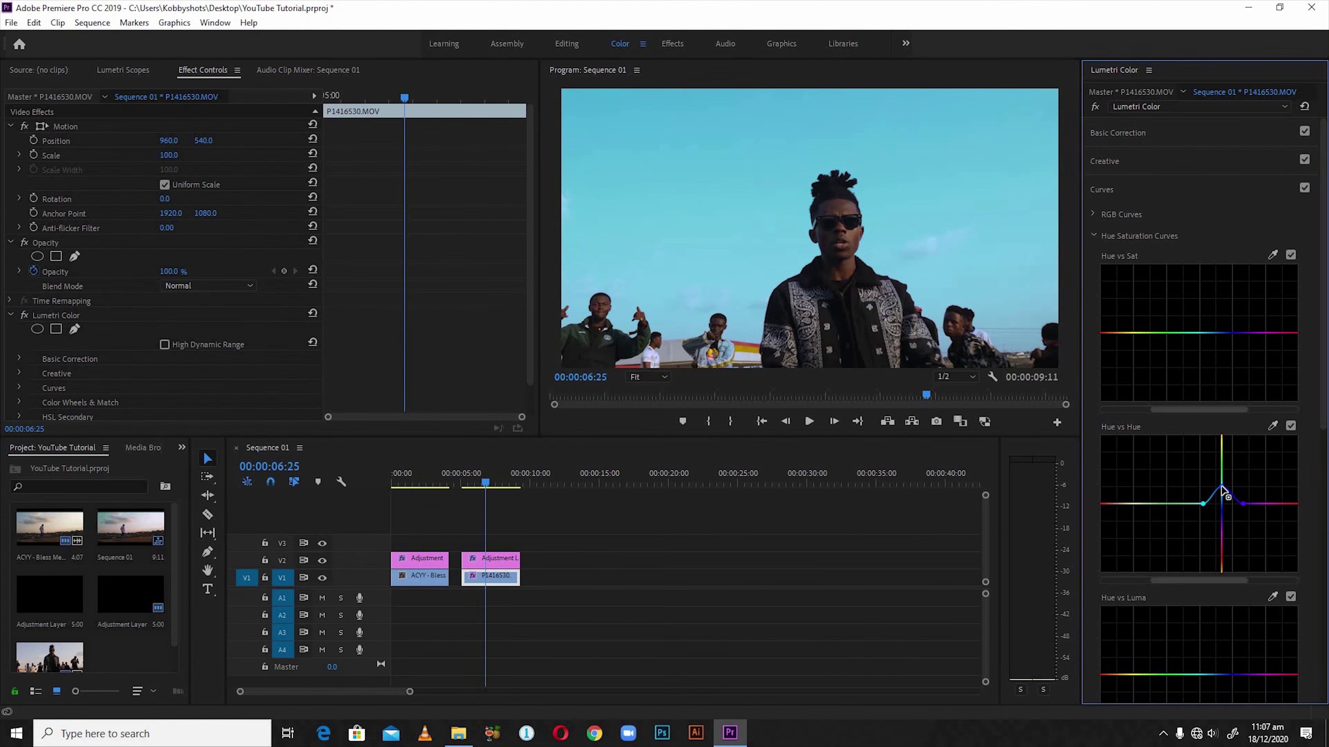
pyautogui.moveTo(1223, 492); pyautogui.dragTo(1222, 492)
# - Check the second clip against the first and raise its blue Hue vs Hue point slightly further for a more teal sky
pyautogui.click(419, 473)
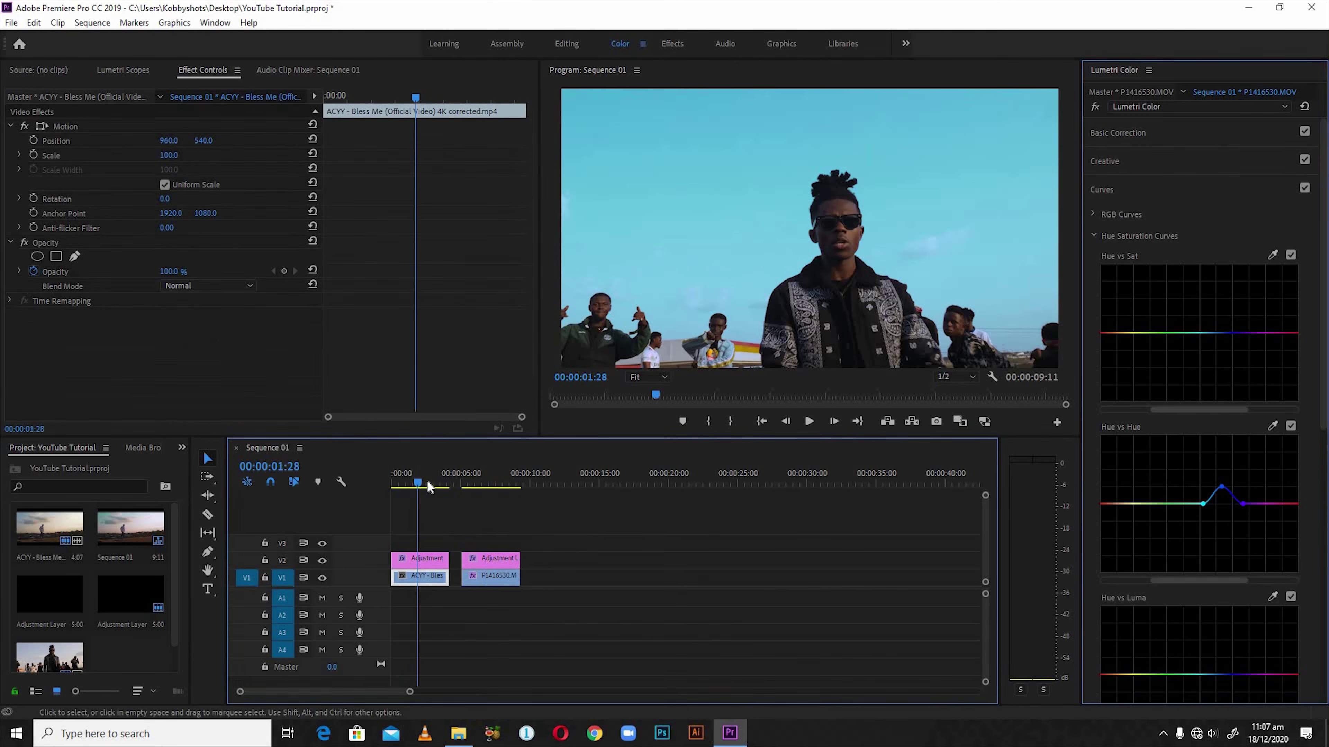
pyautogui.moveTo(422, 483); pyautogui.dragTo(484, 484)
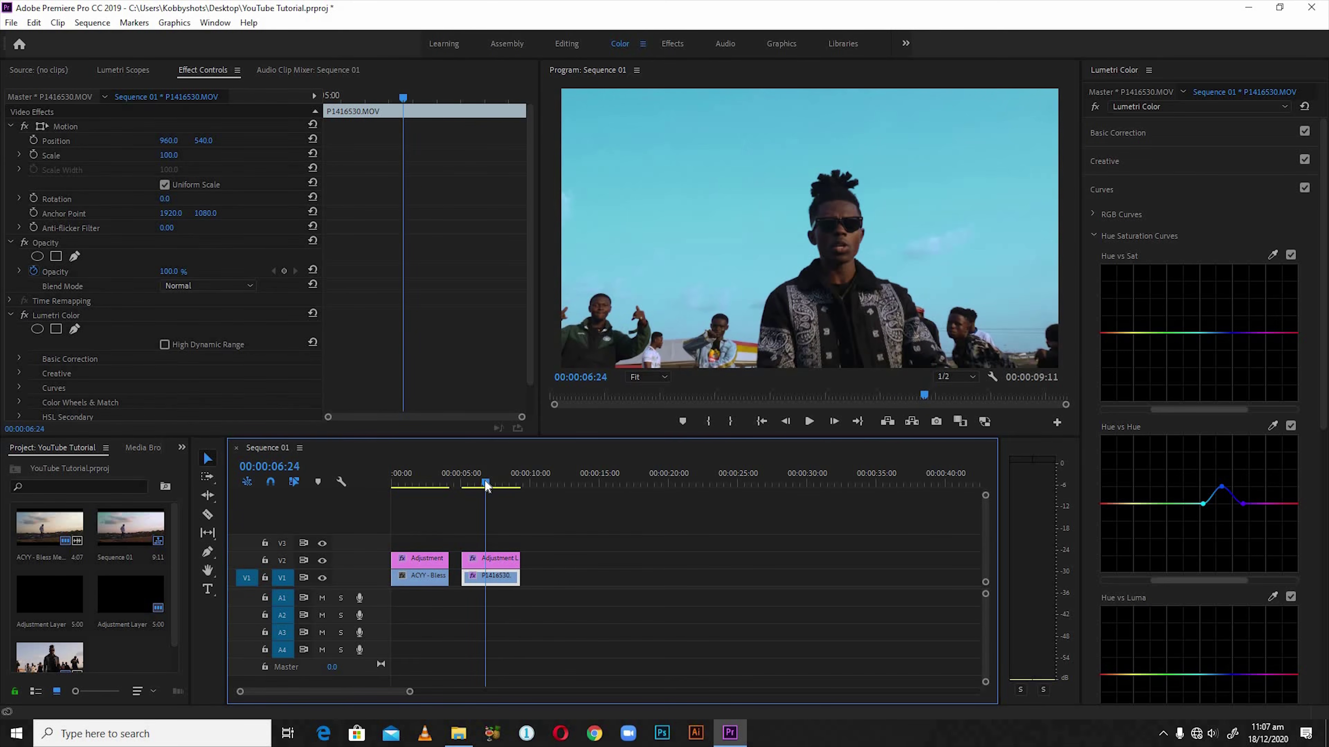
pyautogui.moveTo(1223, 487); pyautogui.dragTo(1224, 484)
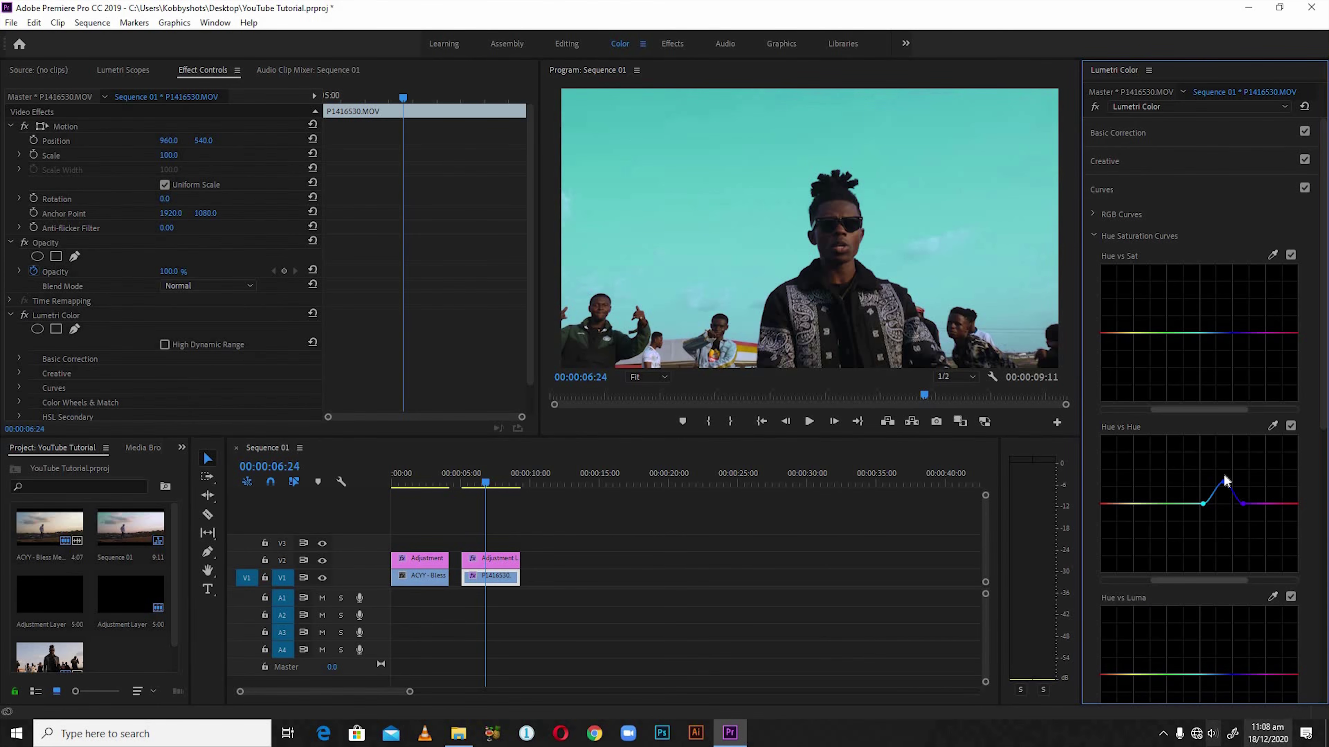
pyautogui.moveTo(1223, 486); pyautogui.dragTo(1226, 529)
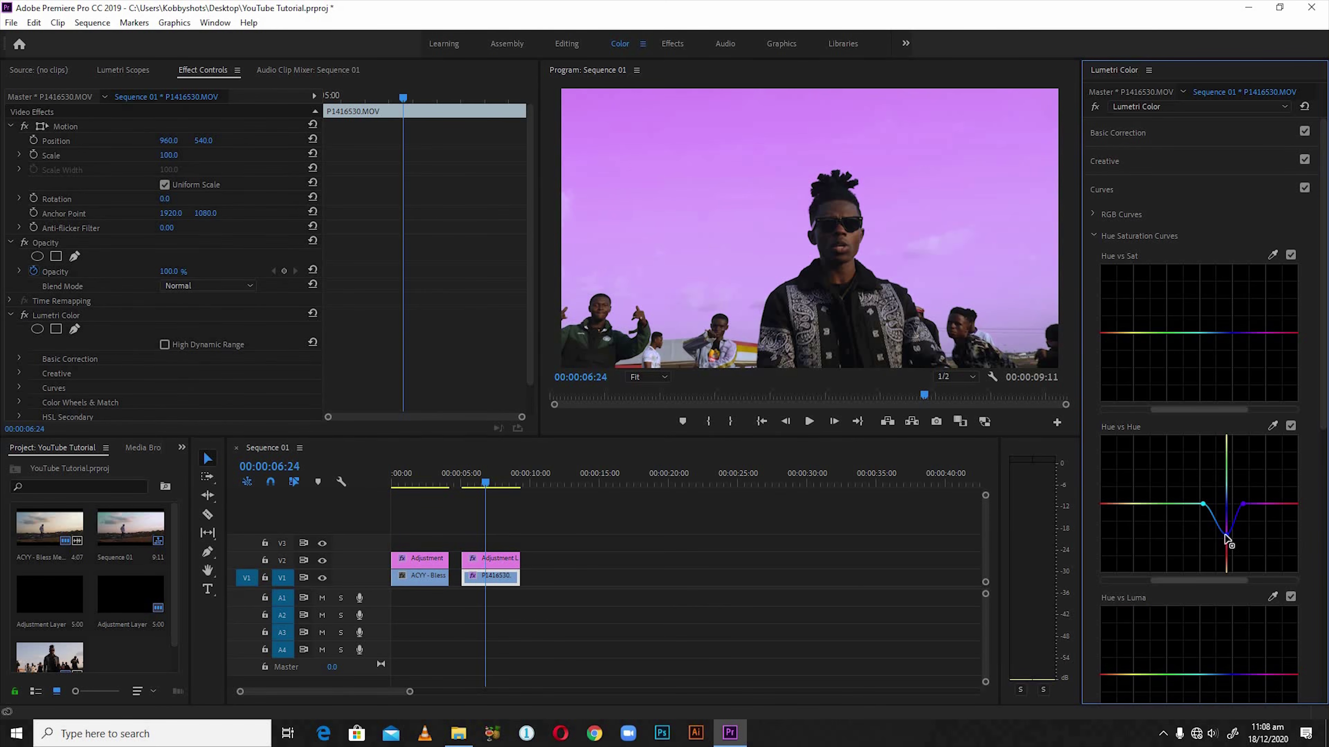
pyautogui.moveTo(1227, 537); pyautogui.dragTo(1227, 485)
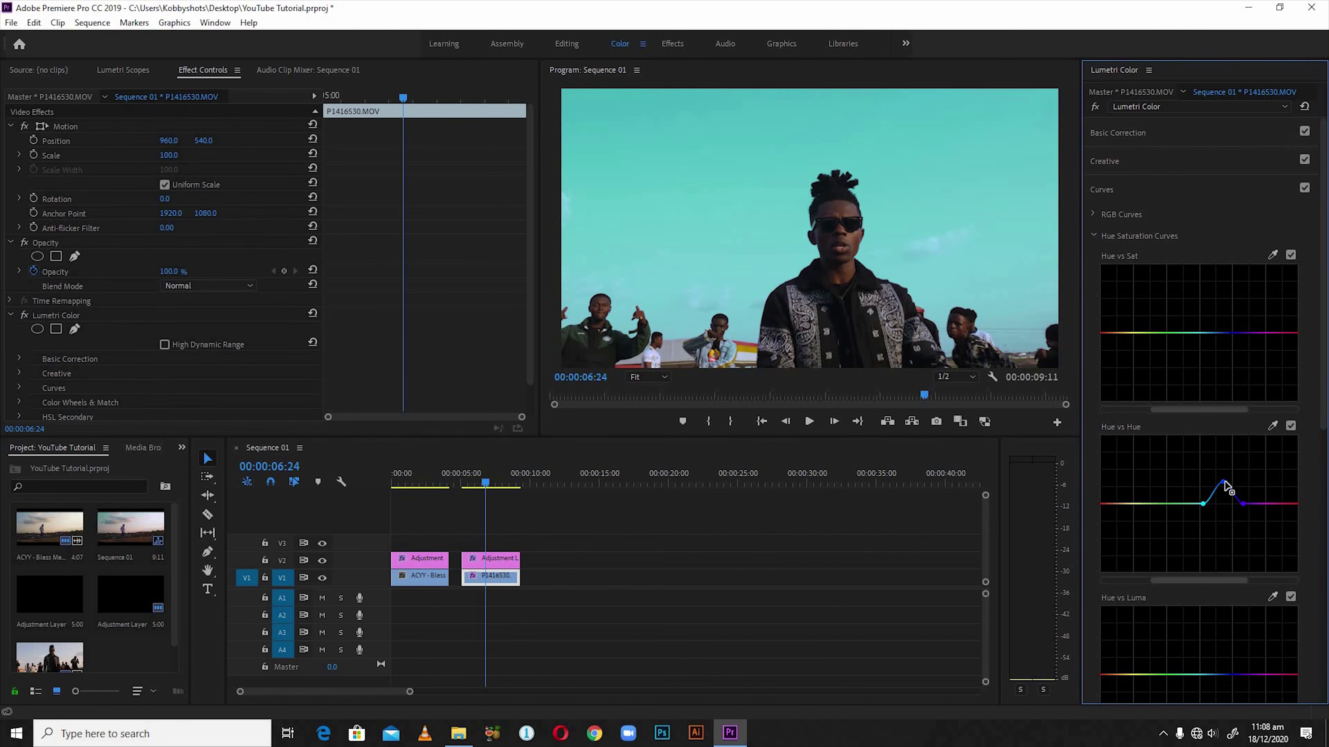
pyautogui.moveTo(1223, 484); pyautogui.dragTo(1223, 487)
pyautogui.moveTo(1222, 483); pyautogui.dragTo(1225, 482)
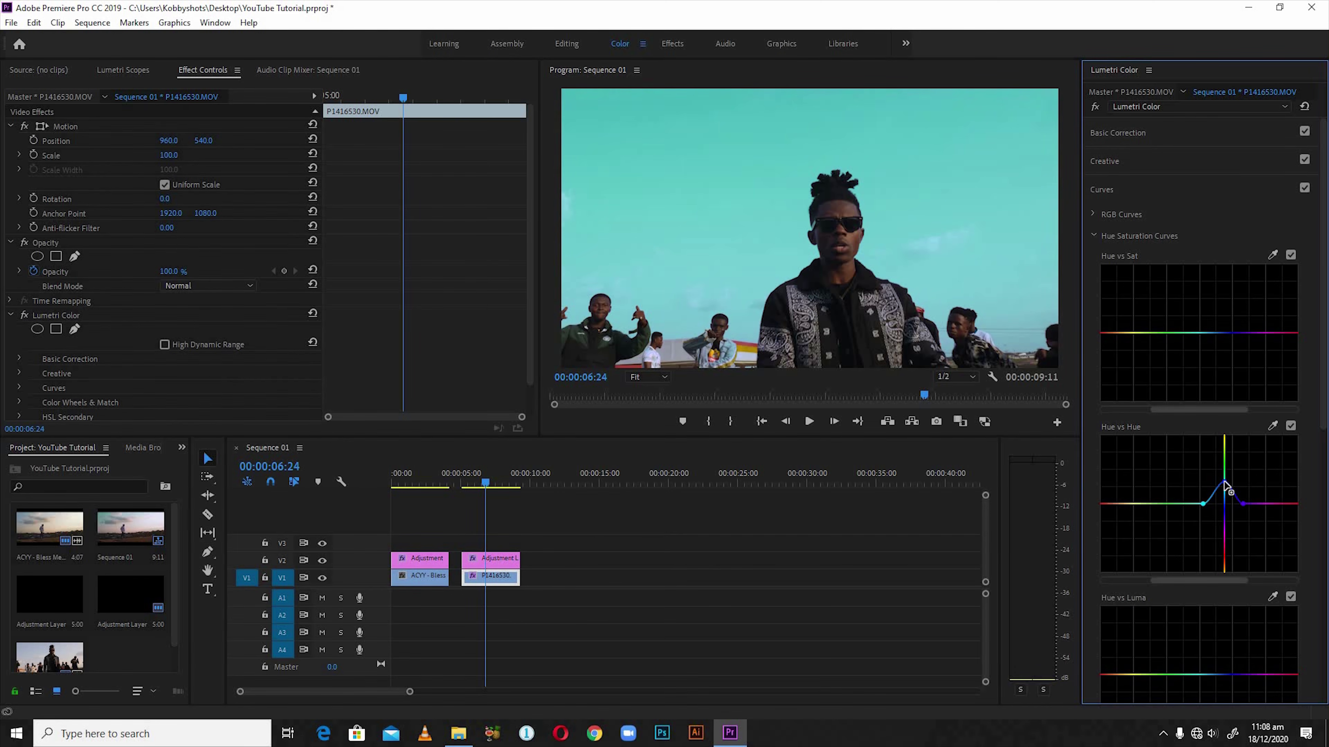